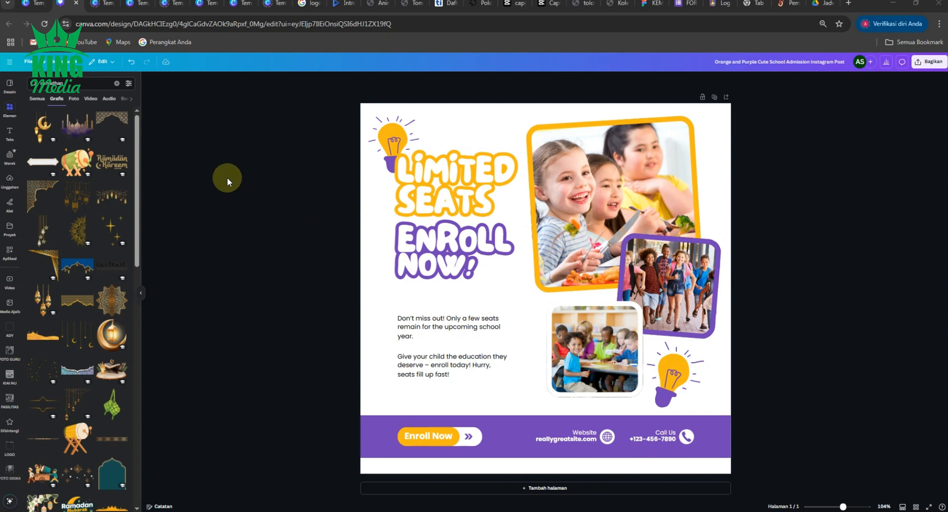
Step: Add the golden crescent moon with hanging lanterns graphic and delete the light bulb above the LIMITED SEATS heading
{"action": "left_click", "coordinate": [43, 130]}
{"action": "left_click", "coordinate": [394, 133]}
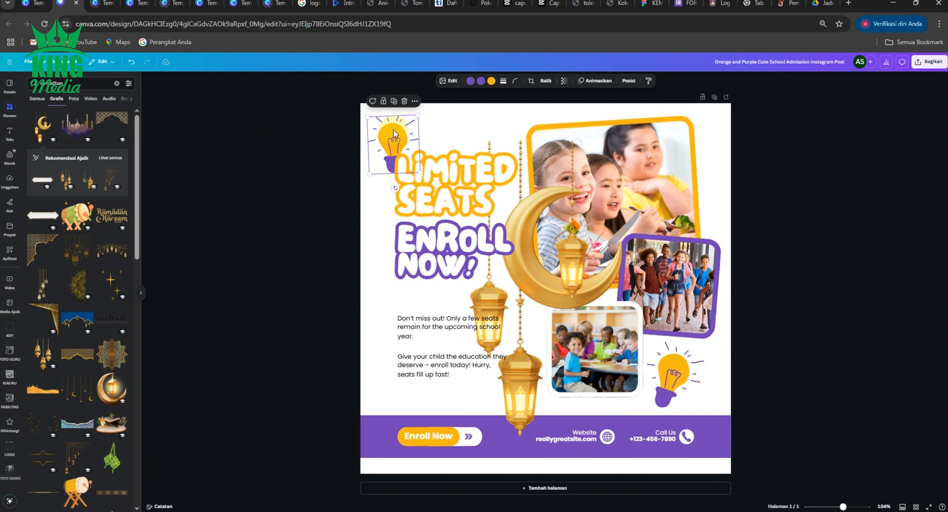
{"action": "key", "text": "Delete"}
Step: Shrink the crescent-and-lanterns graphic and place it at the page's top edge near the upper-left corner, above the heading
{"action": "left_click", "coordinate": [548, 280]}
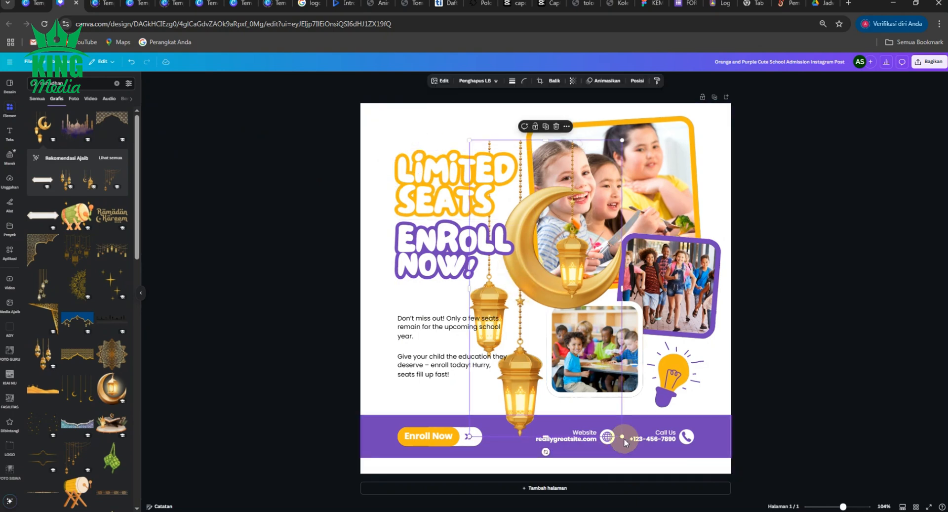
{"action": "left_click_drag", "start_coordinate": [624, 440], "coordinate": [532, 262]}
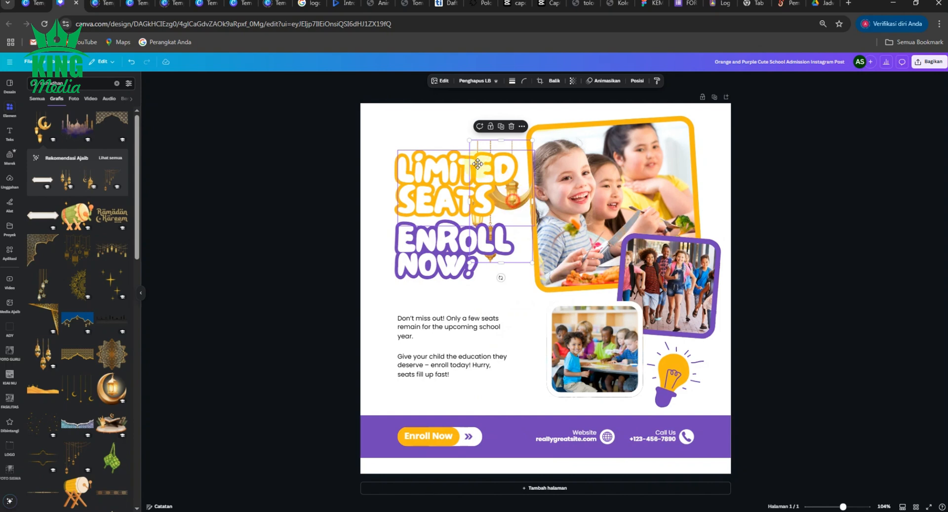
{"action": "left_click_drag", "start_coordinate": [526, 202], "coordinate": [384, 137]}
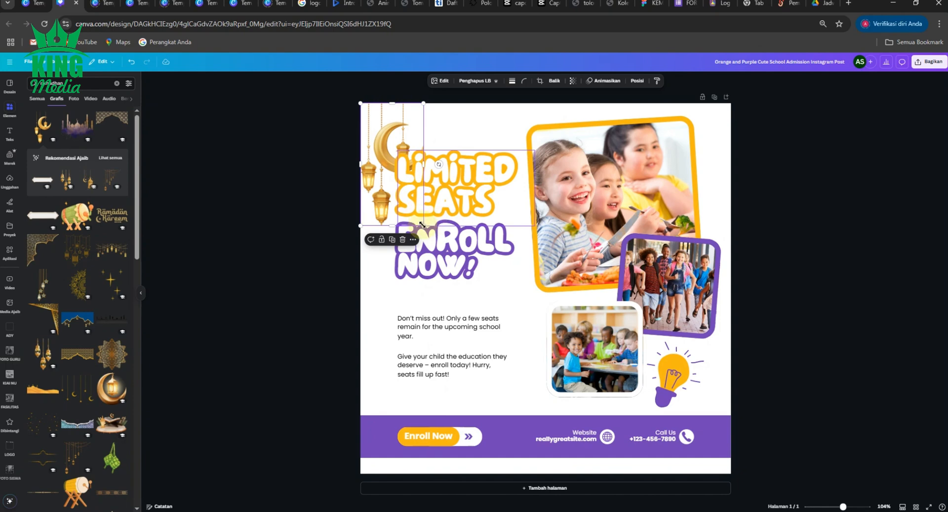
{"action": "left_click_drag", "start_coordinate": [422, 224], "coordinate": [418, 136]}
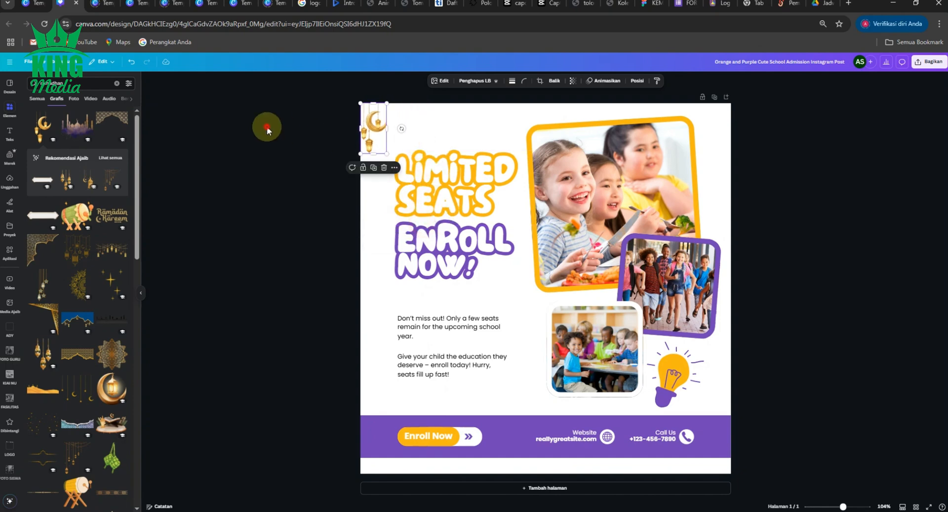
{"action": "left_click", "coordinate": [267, 127]}
{"action": "scroll", "coordinate": [392, 91], "scroll_direction": "up", "scroll_amount": 4}
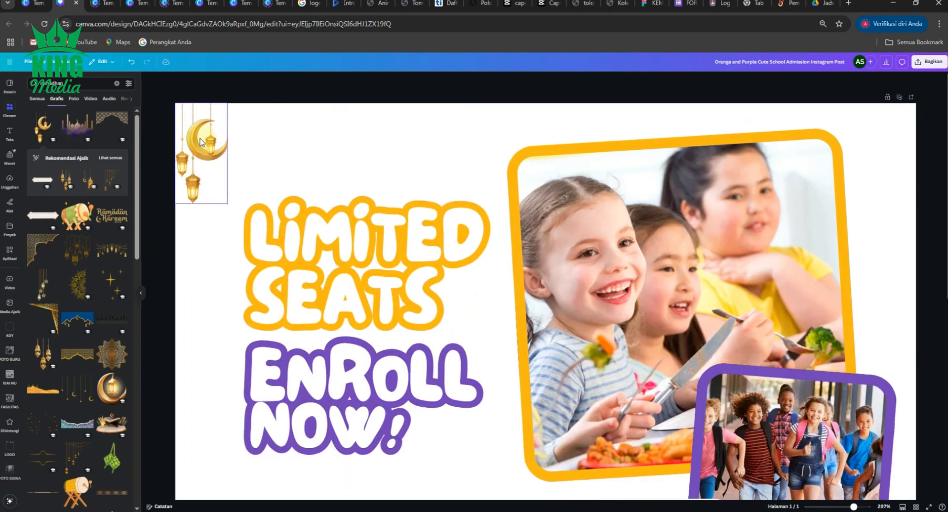
{"action": "left_click_drag", "start_coordinate": [196, 143], "coordinate": [216, 139]}
{"action": "scroll", "coordinate": [237, 184], "scroll_direction": "down", "scroll_amount": 3}
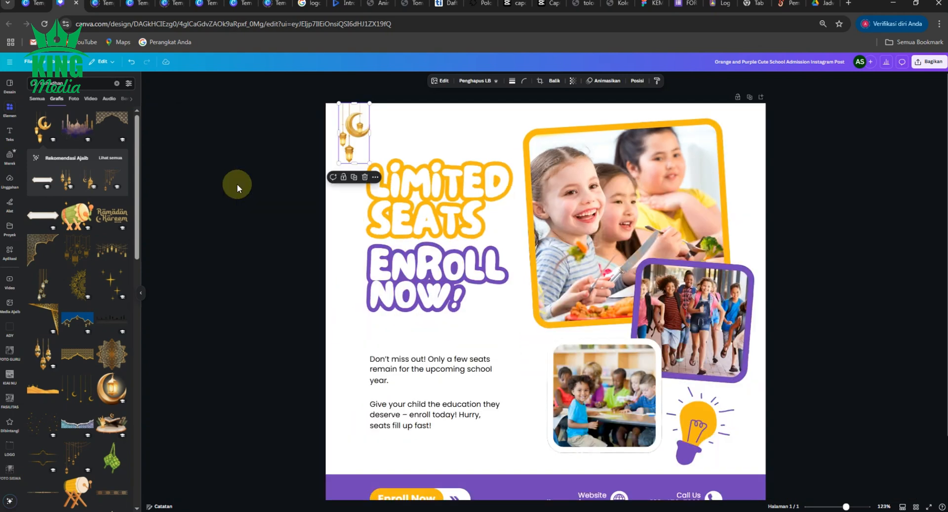
{"action": "left_click", "coordinate": [204, 248]}
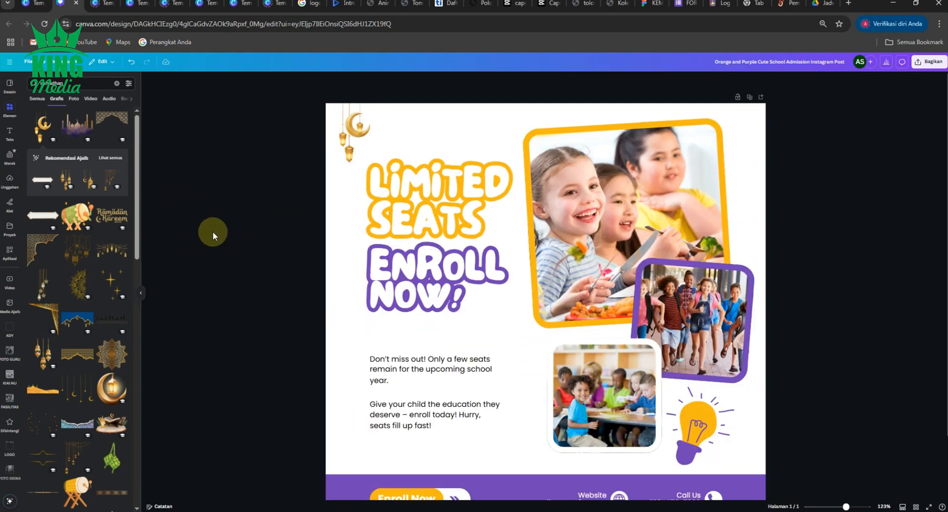
Step: Add the green ketupat graphic and delete the light bulb beside the lowest photo
{"action": "scroll", "coordinate": [106, 271], "scroll_direction": "down", "scroll_amount": 3}
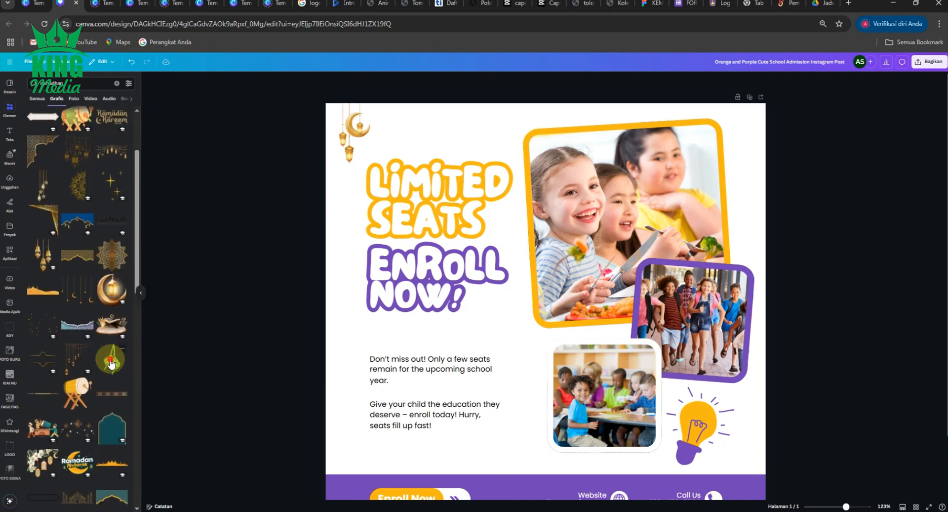
{"action": "left_click", "coordinate": [112, 364]}
{"action": "left_click", "coordinate": [712, 429]}
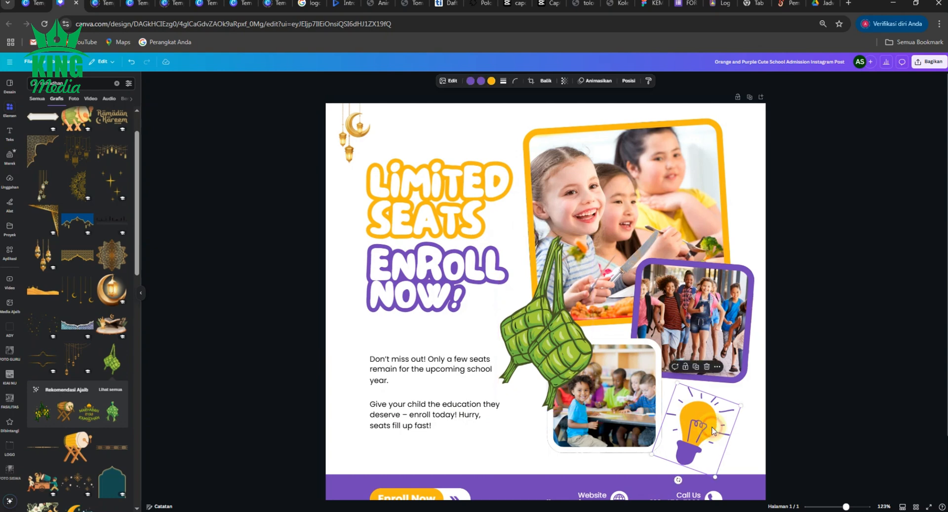
{"action": "key", "text": "Delete"}
Step: Shrink the ketupat graphic and position it just beneath the purple-framed photo
{"action": "left_click_drag", "start_coordinate": [545, 318], "coordinate": [711, 403]}
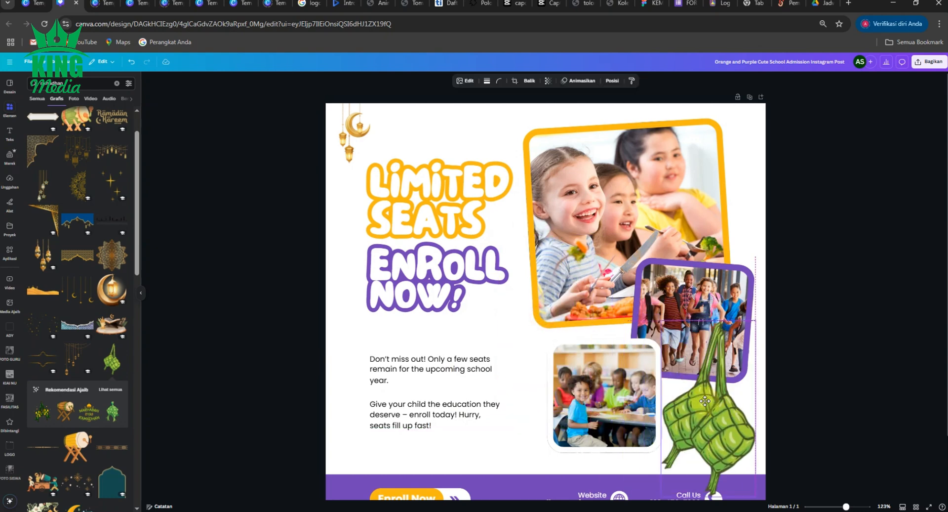
{"action": "left_click_drag", "start_coordinate": [662, 320], "coordinate": [714, 418]}
{"action": "left_click_drag", "start_coordinate": [749, 470], "coordinate": [722, 416]}
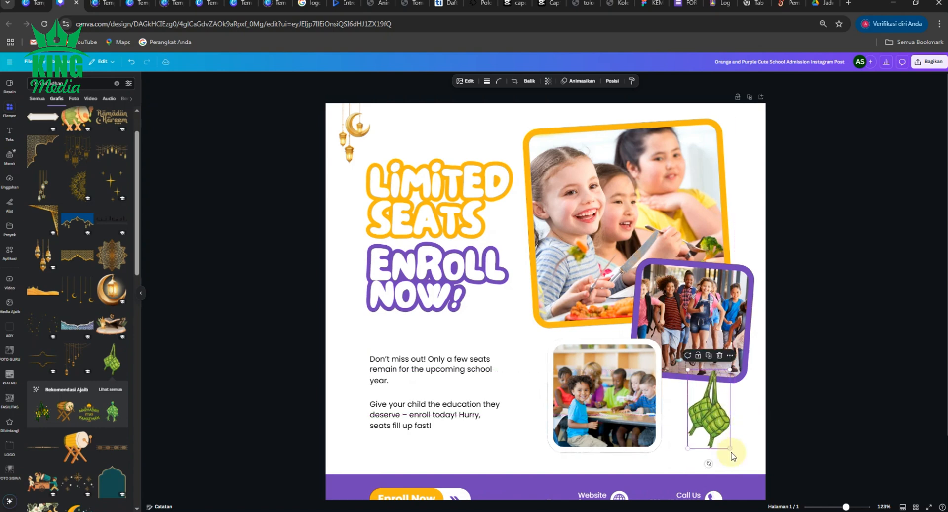
{"action": "left_click_drag", "start_coordinate": [732, 447], "coordinate": [715, 408]}
Step: Send the ketupat graphic one layer backward so it hangs from behind the purple photo frame
{"action": "left_click", "coordinate": [612, 80]}
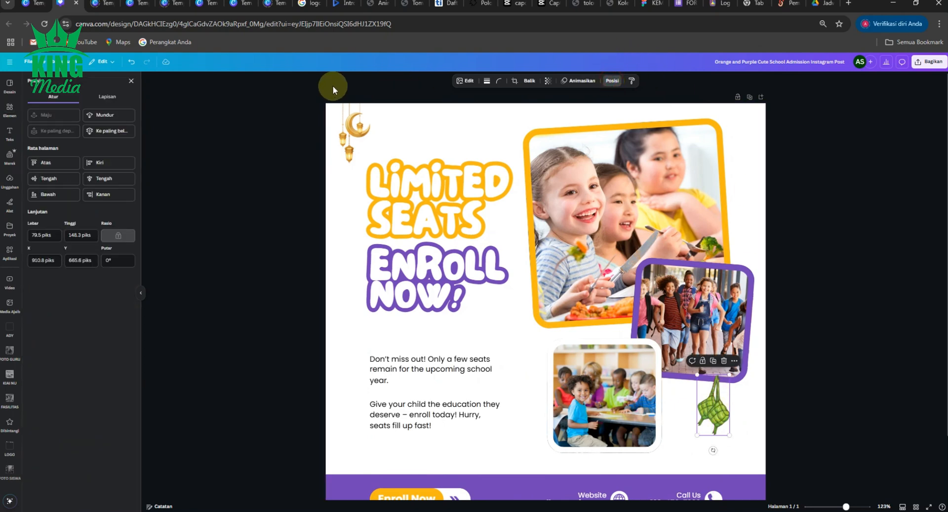
{"action": "left_click", "coordinate": [113, 114]}
{"action": "left_click", "coordinate": [279, 254]}
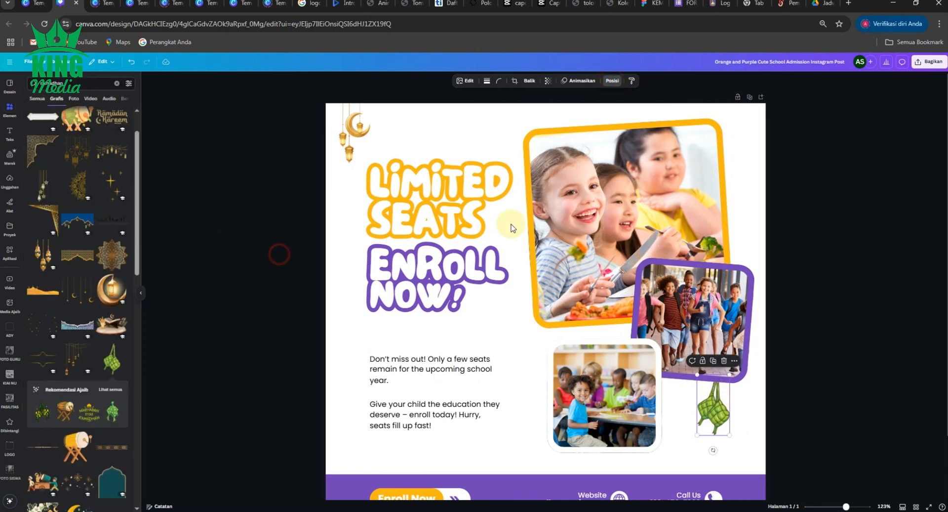
Step: Replace the orange LIMITED SEATS heading text with "HALAL BIHALAL"
{"action": "double_click", "coordinate": [446, 187]}
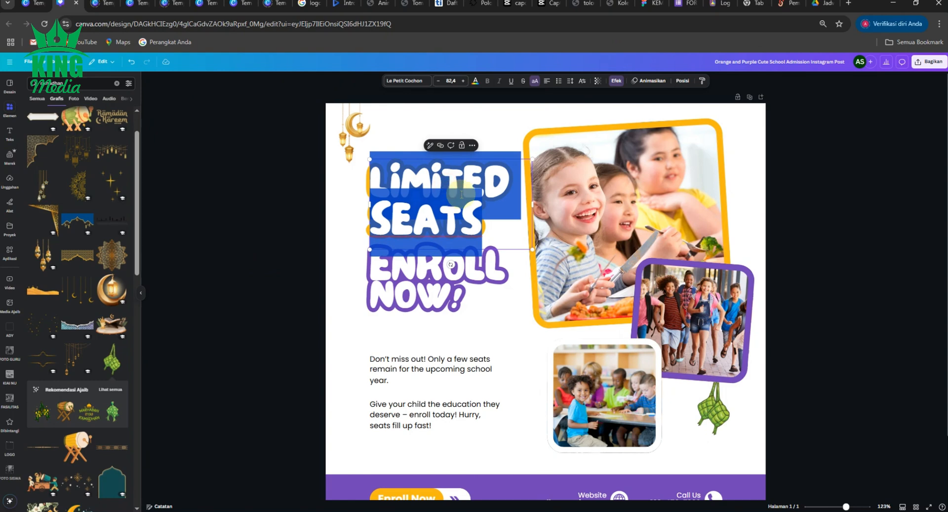
{"action": "type", "text": "HALAL"}
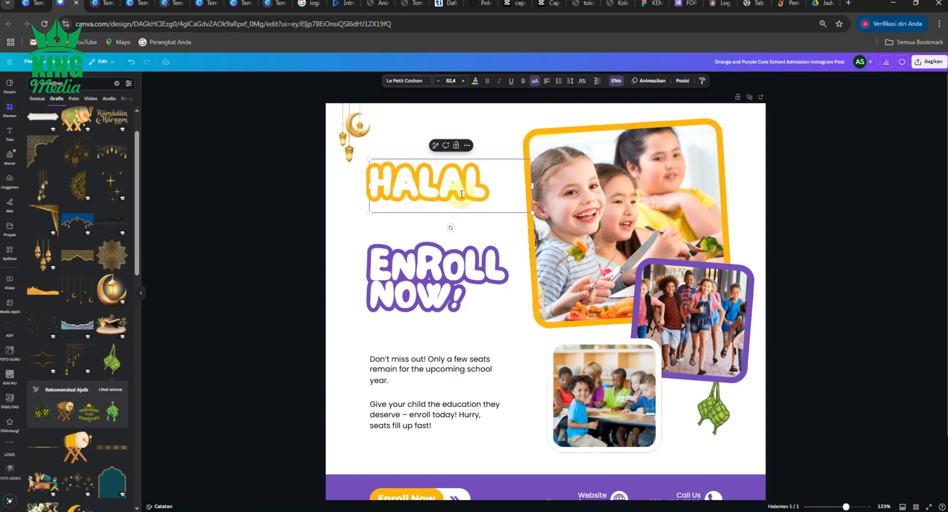
{"action": "type", "text": " BIHALAL"}
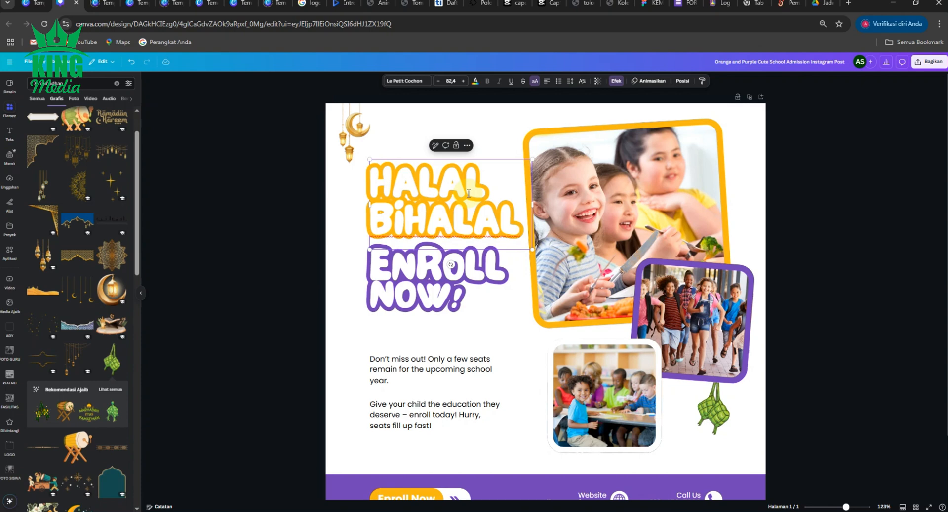
{"action": "left_click", "coordinate": [257, 265]}
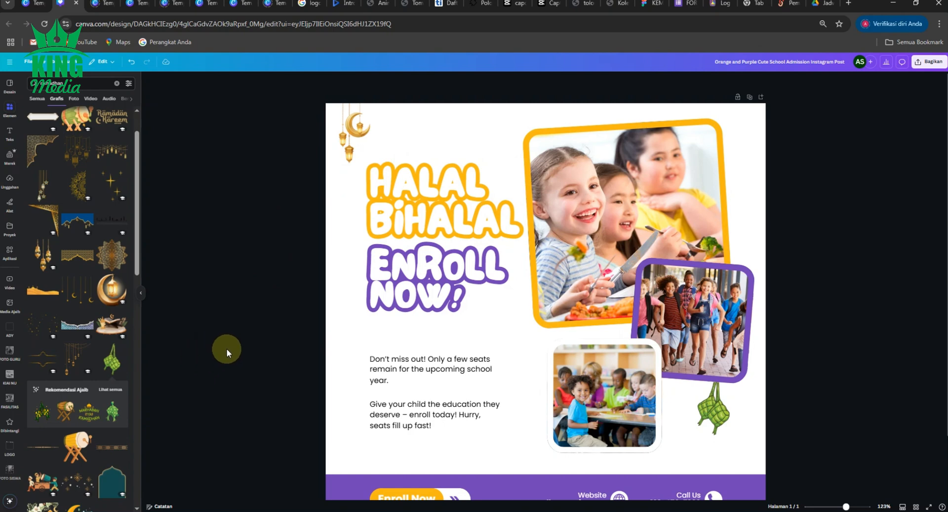
Step: Insert the SMK YPM 3 Taman banner with the partner logo row from the LOGO folder
{"action": "scroll", "coordinate": [257, 348], "scroll_direction": "down", "scroll_amount": 2}
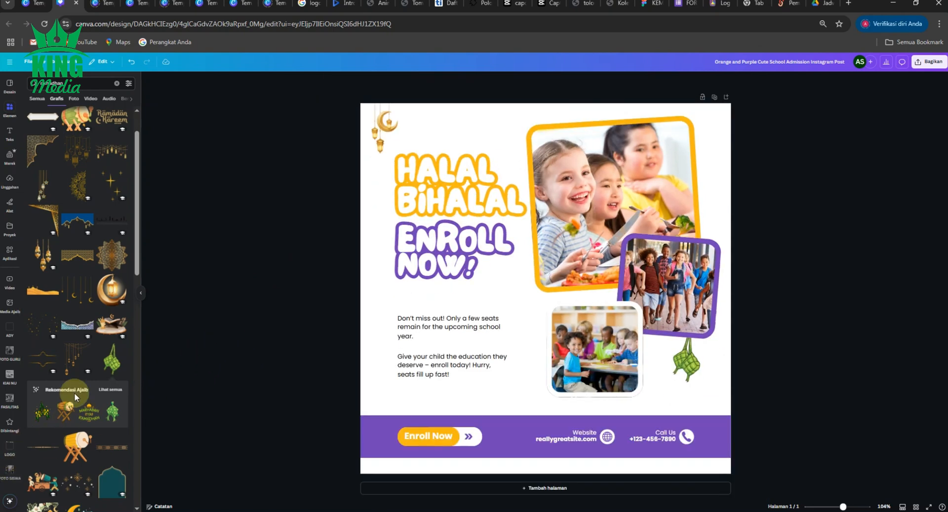
{"action": "scroll", "coordinate": [74, 392], "scroll_direction": "down", "scroll_amount": 4}
{"action": "left_click", "coordinate": [12, 447]}
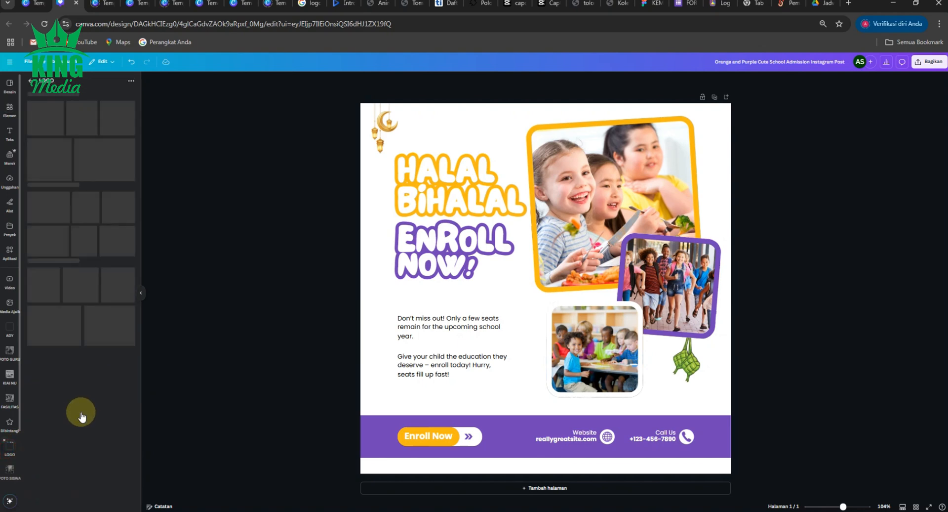
{"action": "scroll", "coordinate": [82, 417], "scroll_direction": "down", "scroll_amount": 10}
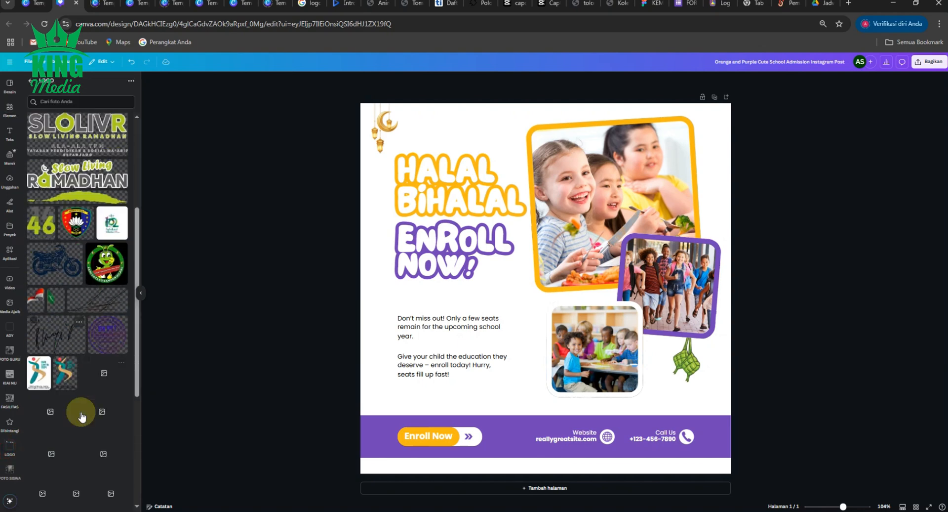
{"action": "scroll", "coordinate": [82, 411], "scroll_direction": "down", "scroll_amount": 5}
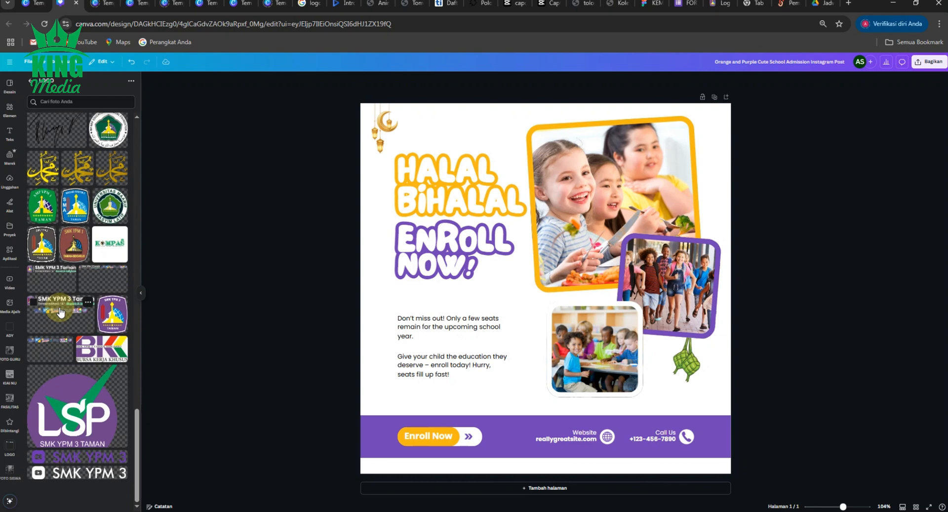
{"action": "left_click", "coordinate": [60, 312]}
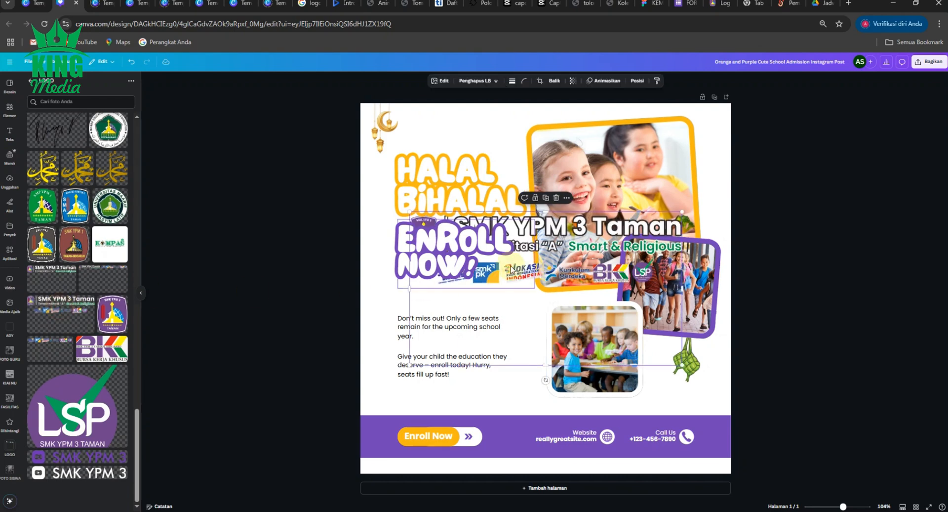
Step: Crop the empty lower part of the SMK YPM 3 Taman banner, shrink it and place it above the HALAL BIHALAL heading
{"action": "left_click_drag", "start_coordinate": [544, 364], "coordinate": [545, 288]}
{"action": "left_click_drag", "start_coordinate": [408, 288], "coordinate": [618, 231]}
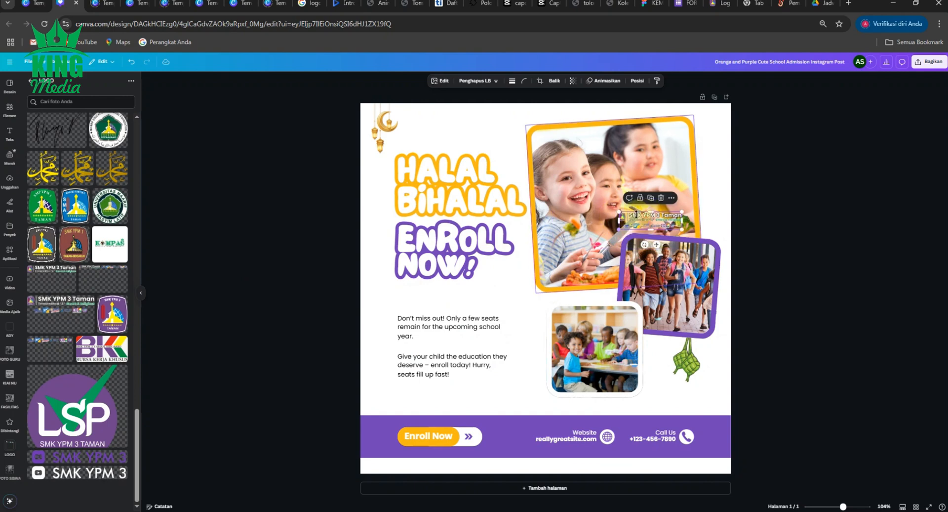
{"action": "left_click_drag", "start_coordinate": [671, 218], "coordinate": [507, 159]}
{"action": "left_click", "coordinate": [356, 170]}
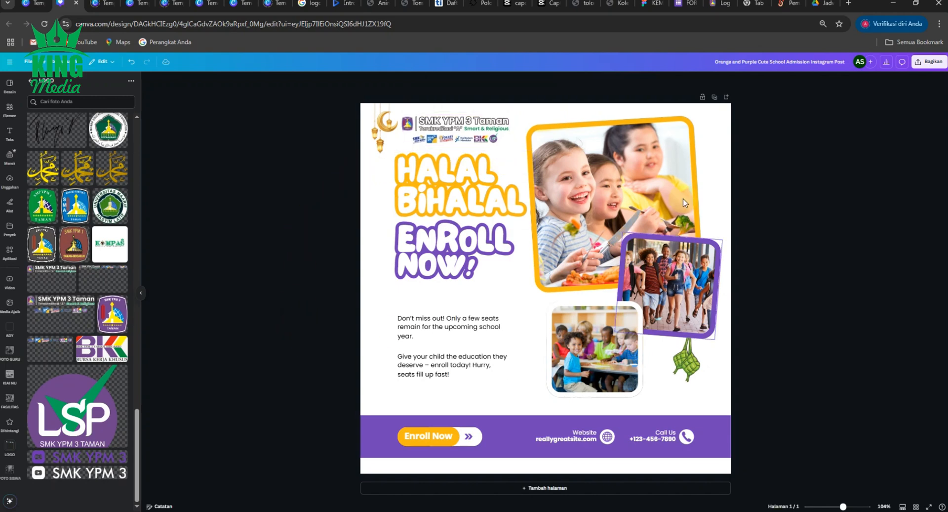
Step: Remove the photos from the orange, purple and white frames, keeping the three frames as empty placeholders
{"action": "left_click", "coordinate": [644, 183]}
{"action": "left_click_drag", "start_coordinate": [644, 183], "coordinate": [669, 257]}
{"action": "key", "text": "Delete"}
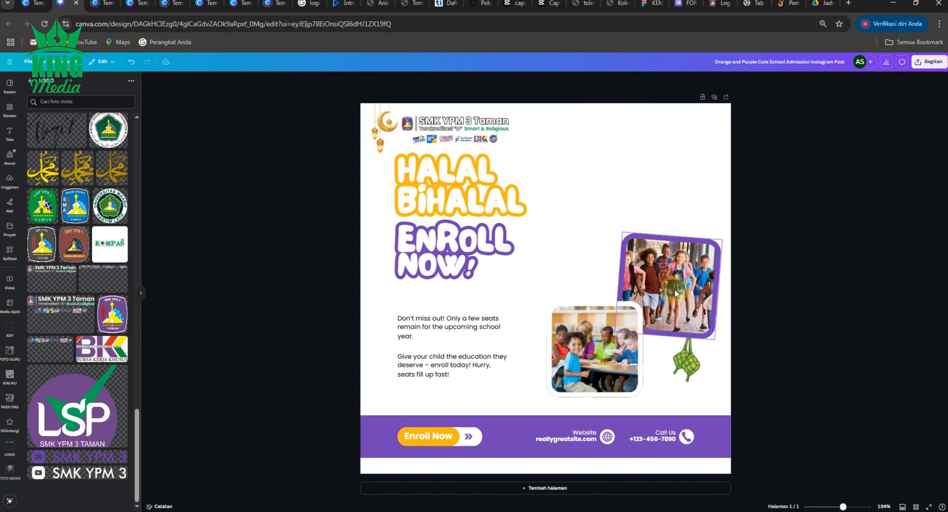
{"action": "key", "text": "ctrl+z"}
{"action": "left_click", "coordinate": [688, 321]}
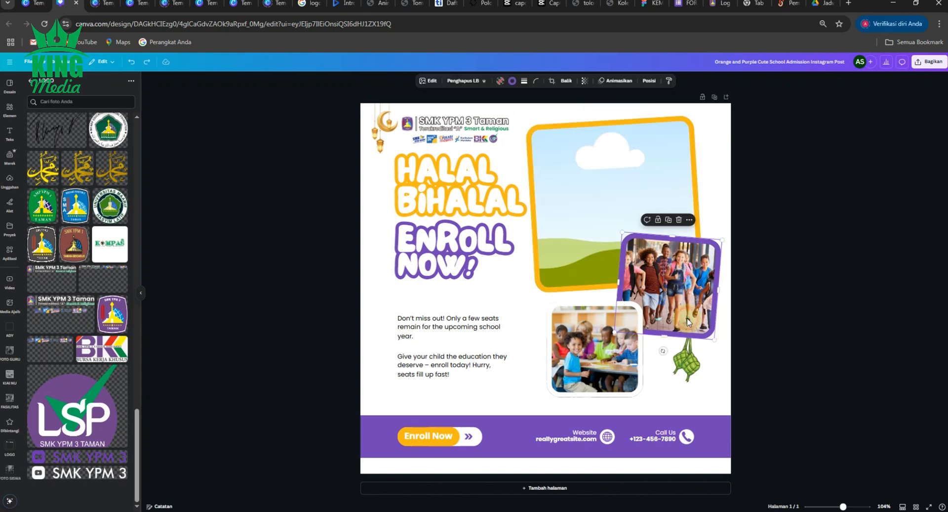
{"action": "key", "text": "Delete"}
{"action": "left_click", "coordinate": [585, 363]}
{"action": "key", "text": "Delete"}
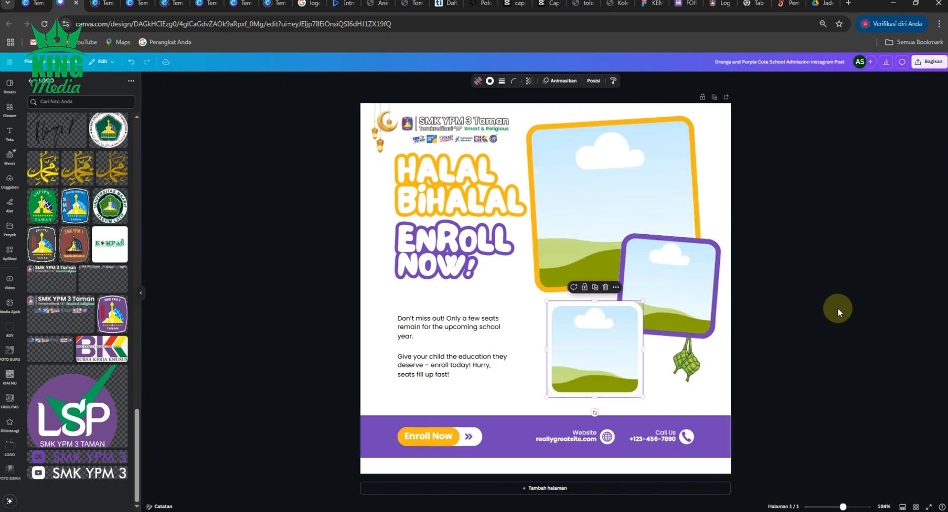
{"action": "left_click", "coordinate": [302, 356]}
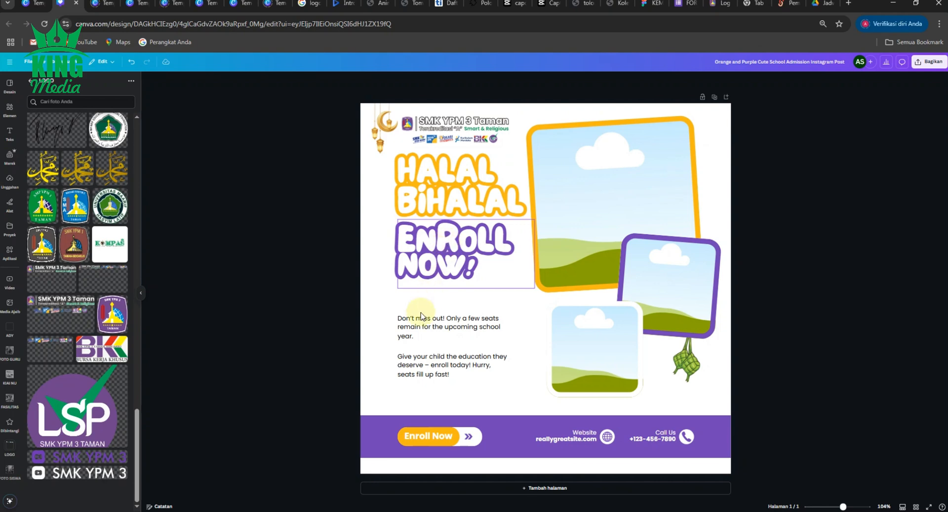
Step: Change the font of the purple ENROLL NOW! heading to Bobby Jones Soft
{"action": "left_click", "coordinate": [446, 245]}
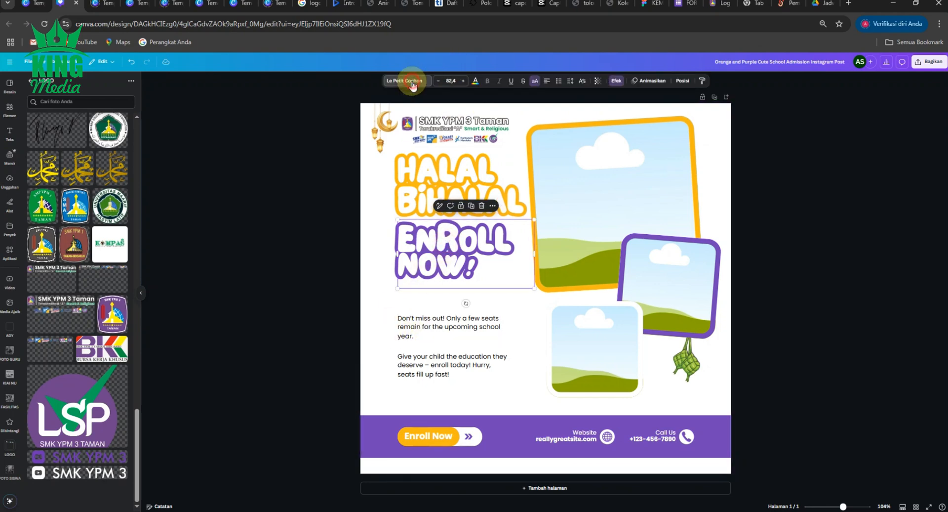
{"action": "left_click", "coordinate": [413, 83]}
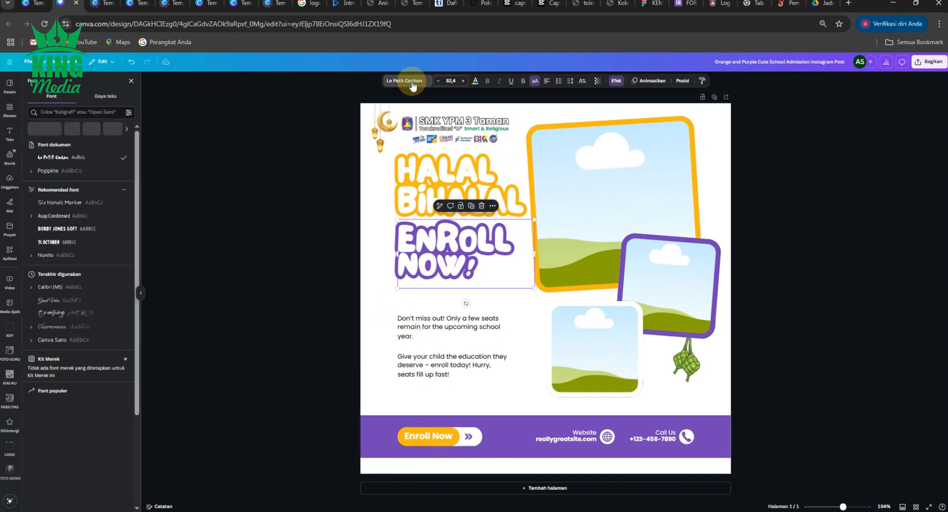
{"action": "left_click", "coordinate": [49, 229]}
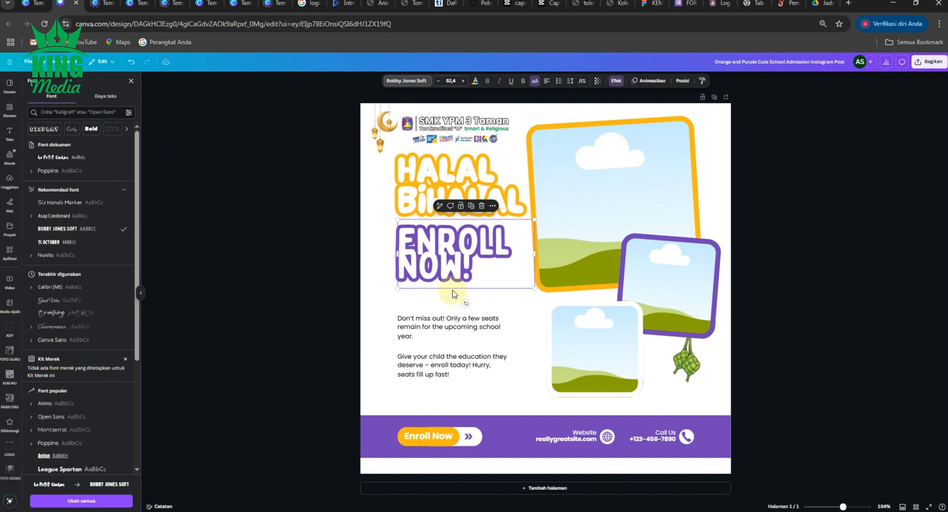
Step: Replace the purple ENROLL NOW! heading text with KELUARGA
{"action": "double_click", "coordinate": [457, 247]}
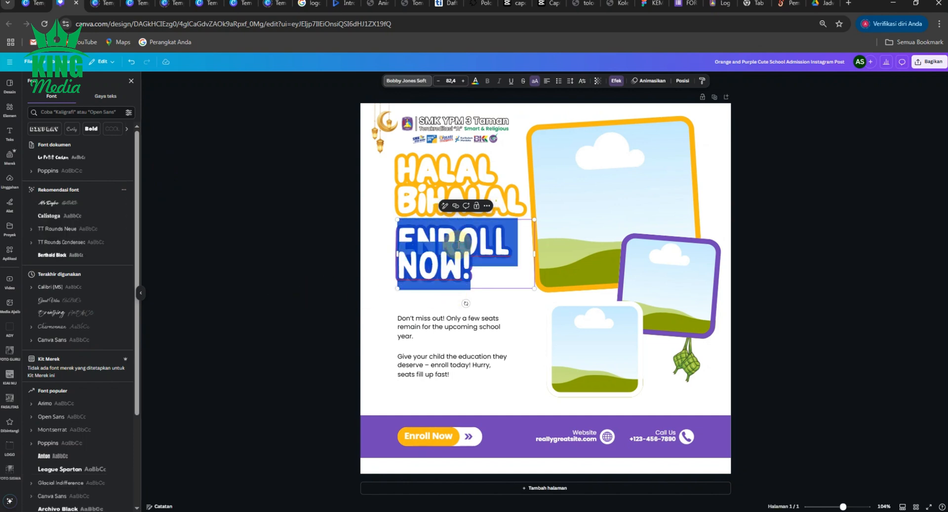
{"action": "type", "text": "KELUA"}
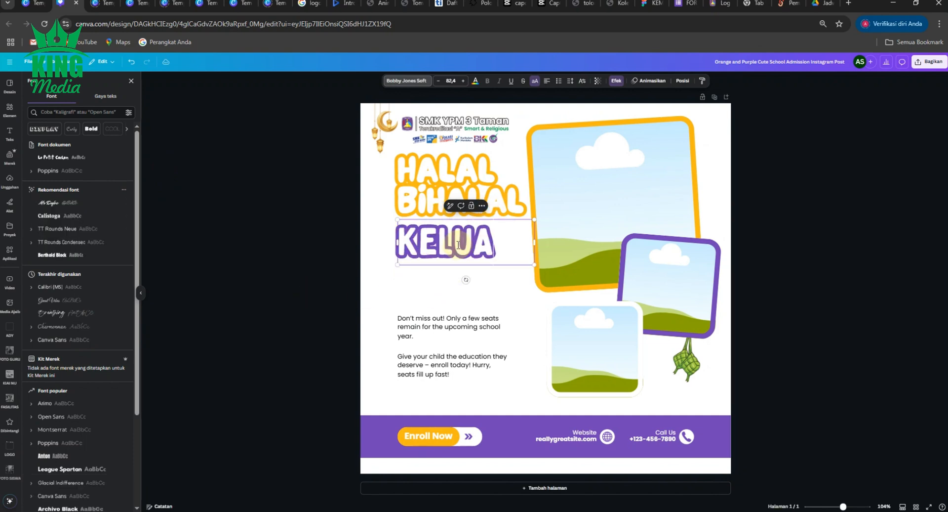
{"action": "type", "text": "RGA"}
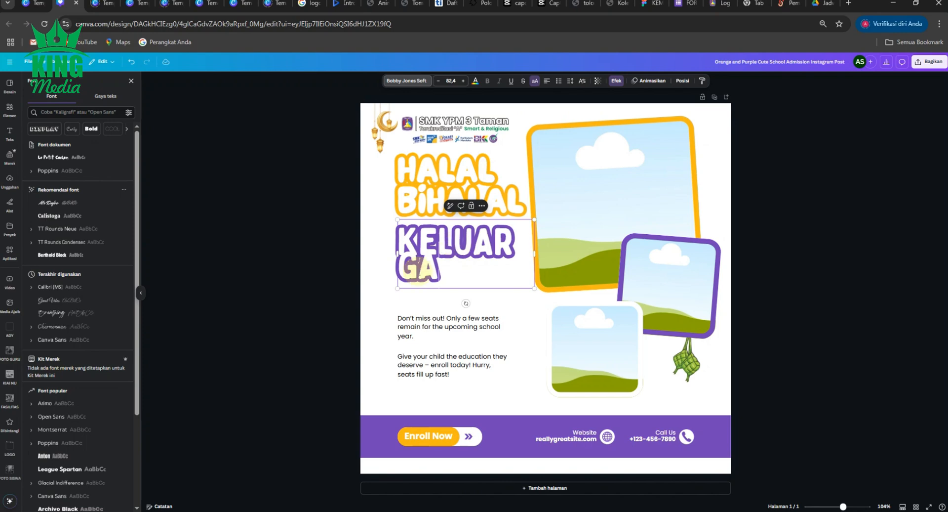
{"action": "left_click", "coordinate": [298, 257]}
{"action": "left_click", "coordinate": [310, 232]}
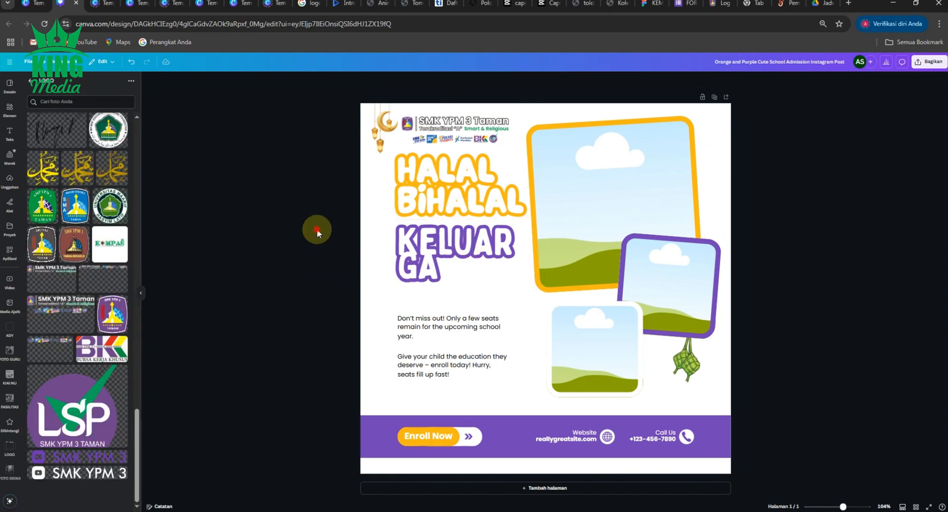
Step: Turn off the all-caps setting on the KELUARGA heading and change its font to Le Petit Cochon
{"action": "left_click", "coordinate": [444, 244]}
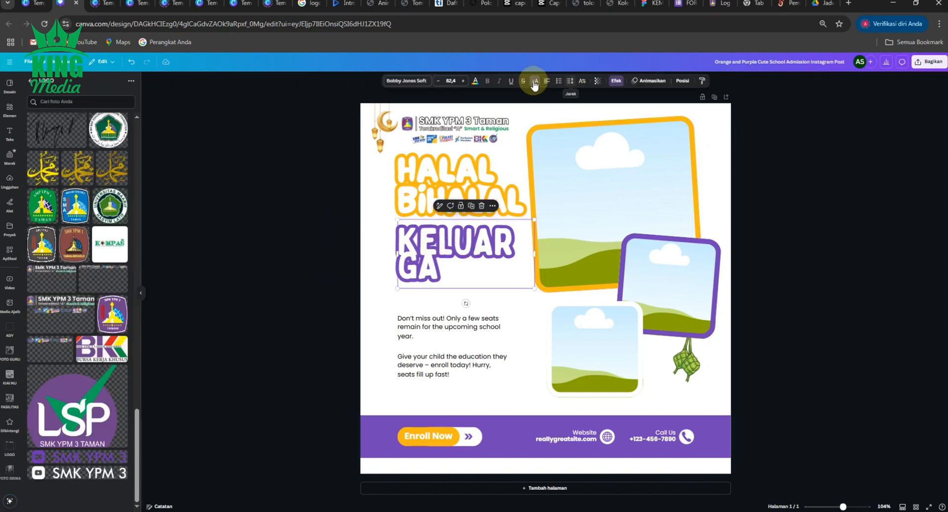
{"action": "left_click", "coordinate": [291, 275]}
{"action": "left_click", "coordinate": [457, 254]}
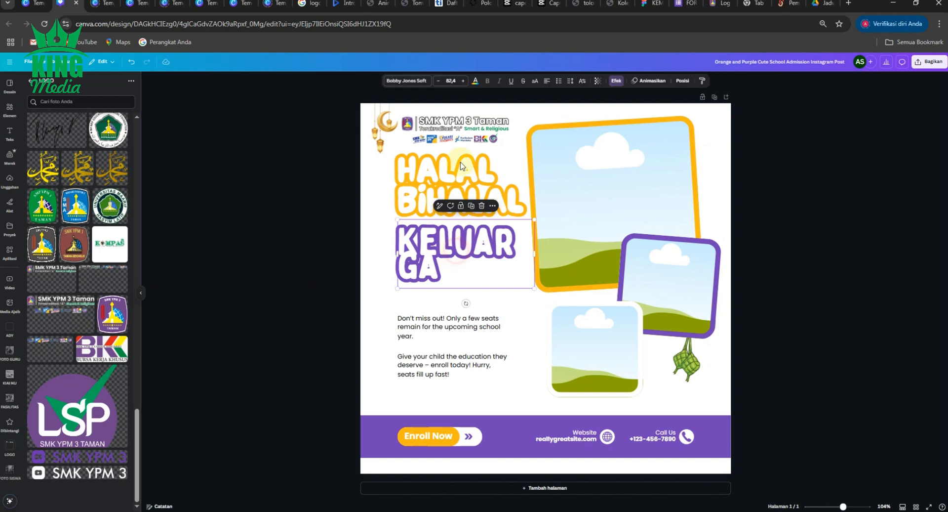
{"action": "left_click", "coordinate": [420, 81]}
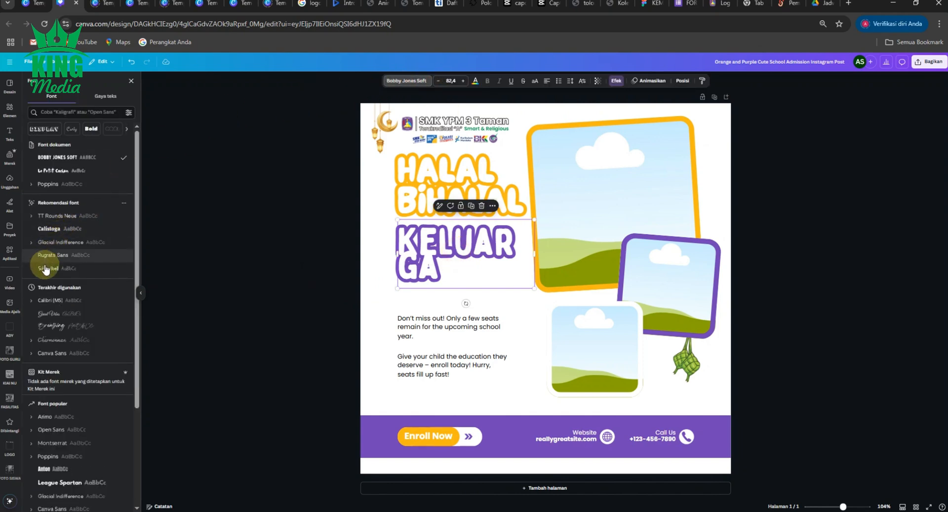
{"action": "left_click", "coordinate": [55, 173]}
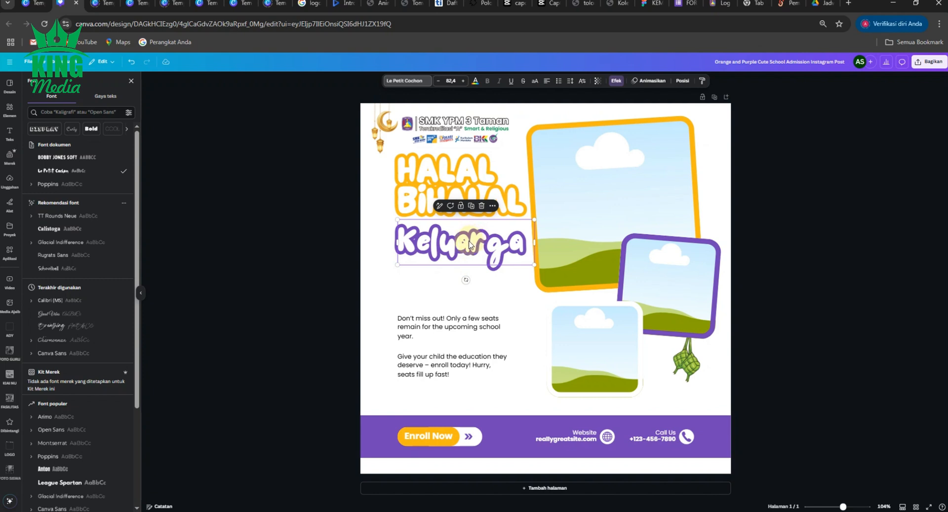
Step: Shrink the Keluarga heading to about size 42.8 and extend it to read Keluarga Besar on a single line
{"action": "left_click_drag", "start_coordinate": [534, 218], "coordinate": [468, 240]}
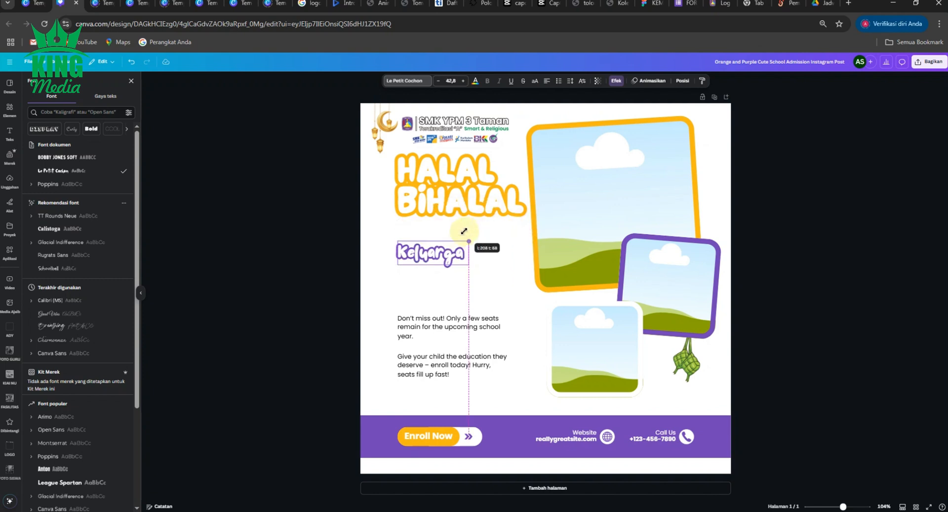
{"action": "double_click", "coordinate": [447, 254]}
{"action": "key", "text": "Escape"}
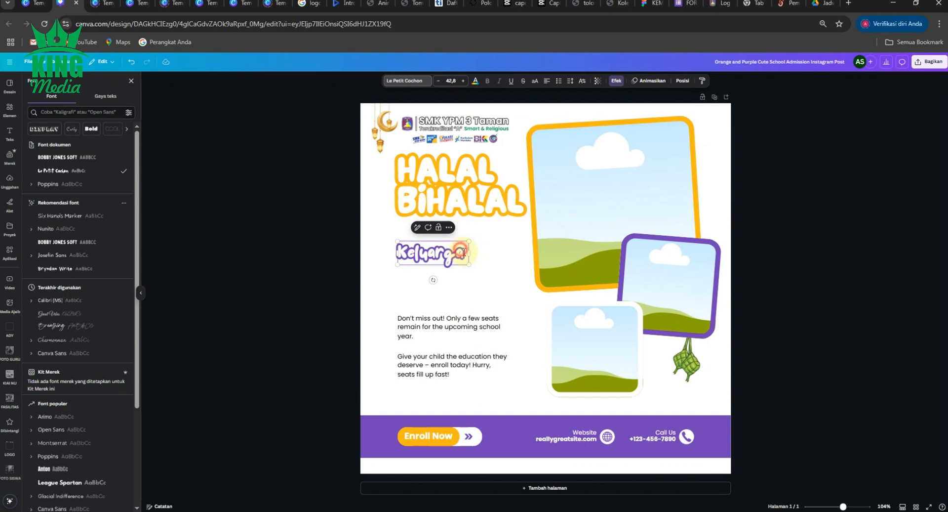
{"action": "type", "text": "Besar"}
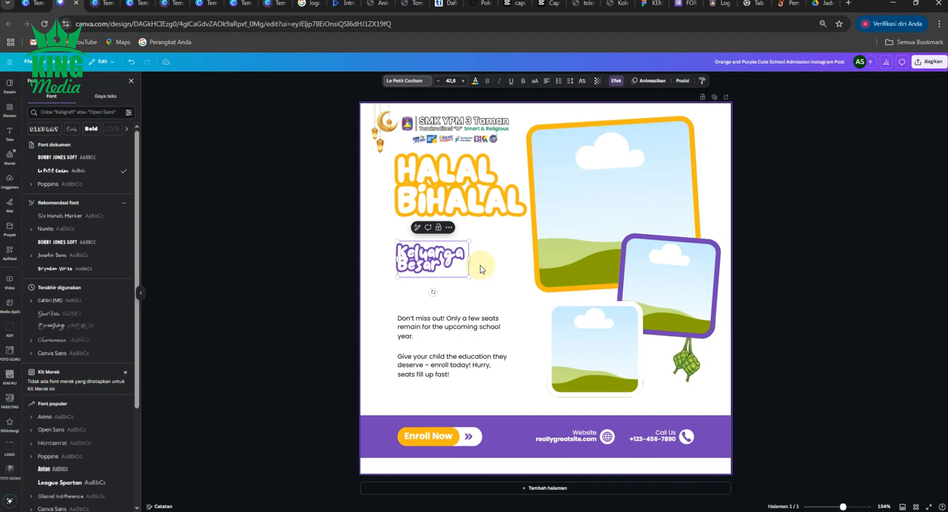
{"action": "left_click_drag", "start_coordinate": [471, 259], "coordinate": [526, 256]}
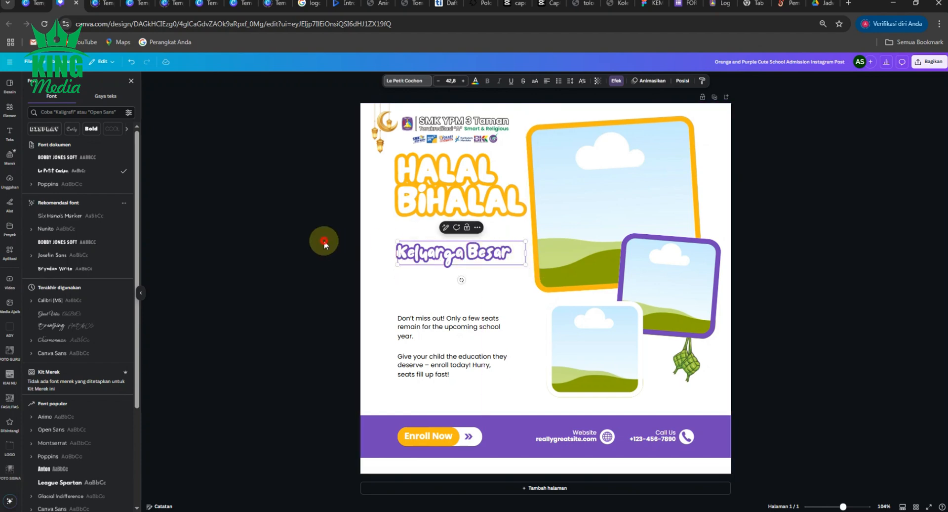
{"action": "left_click", "coordinate": [324, 240]}
Step: Move the HALAL BIHALAL heading and the Keluarga Besar line slightly down, keeping them left-aligned and close together
{"action": "scroll", "coordinate": [405, 251], "scroll_direction": "up", "scroll_amount": 1}
{"action": "left_click", "coordinate": [190, 222]}
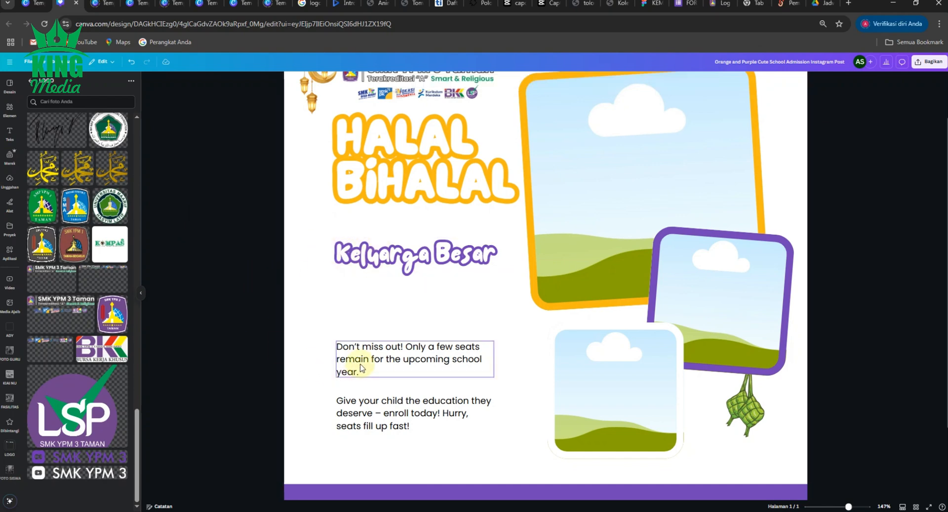
{"action": "left_click", "coordinate": [404, 185]}
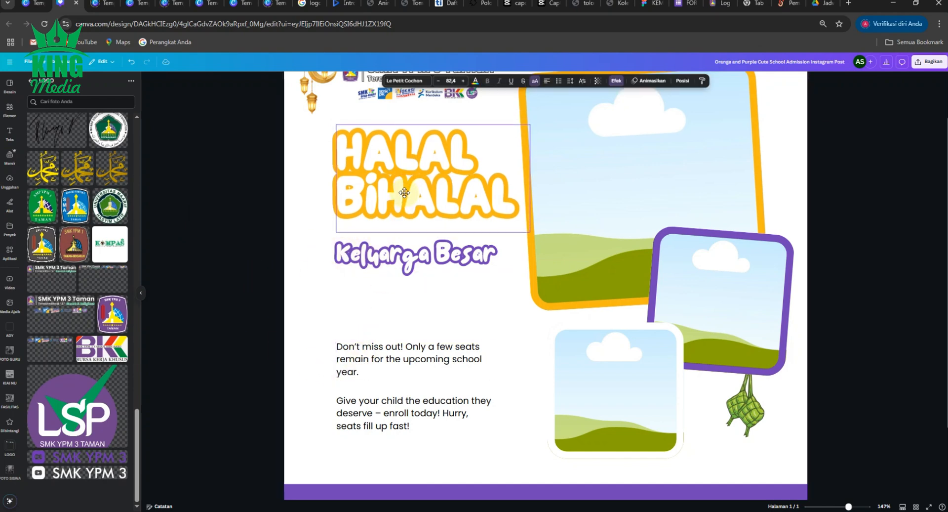
{"action": "scroll", "coordinate": [336, 248], "scroll_direction": "down", "scroll_amount": 2}
{"action": "left_click", "coordinate": [261, 255]}
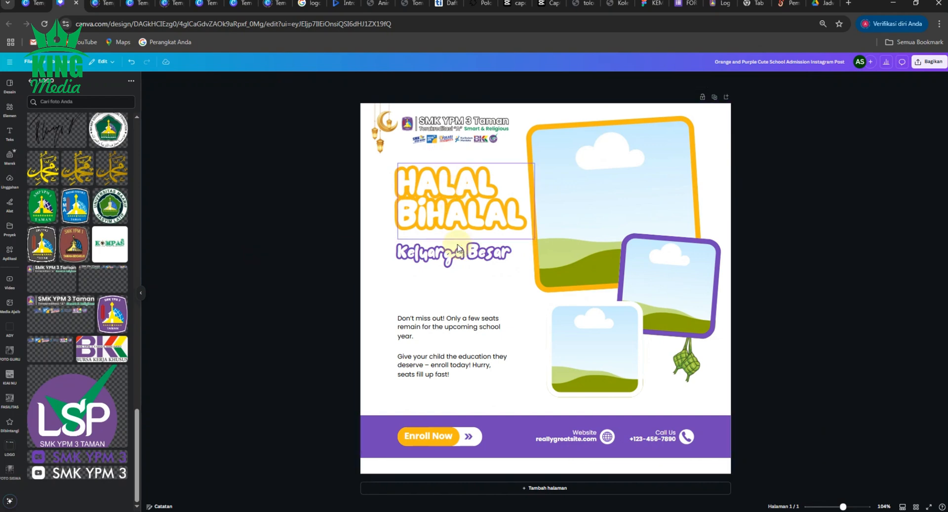
{"action": "left_click", "coordinate": [473, 257]}
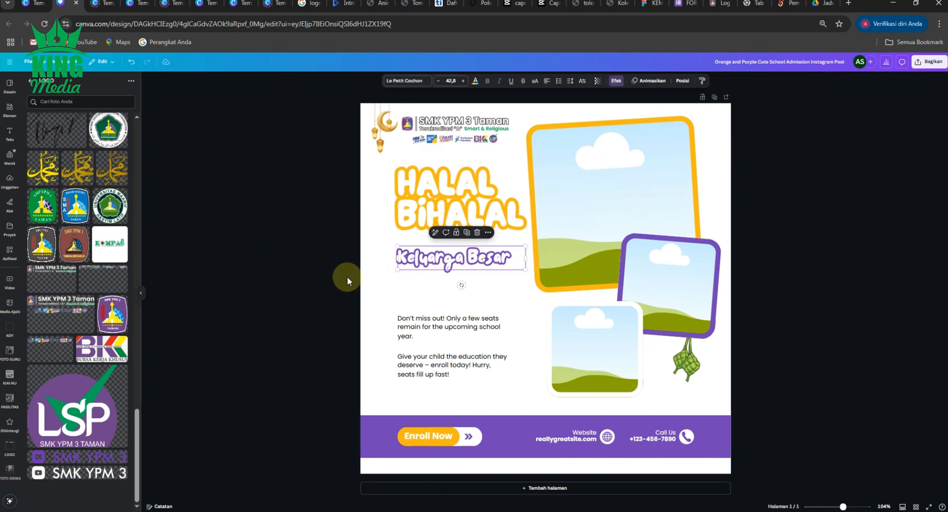
{"action": "left_click", "coordinate": [326, 275]}
Step: Replace the "Don't miss out!" paragraph with the text SMK YPM 3 Taman
{"action": "left_click", "coordinate": [446, 334]}
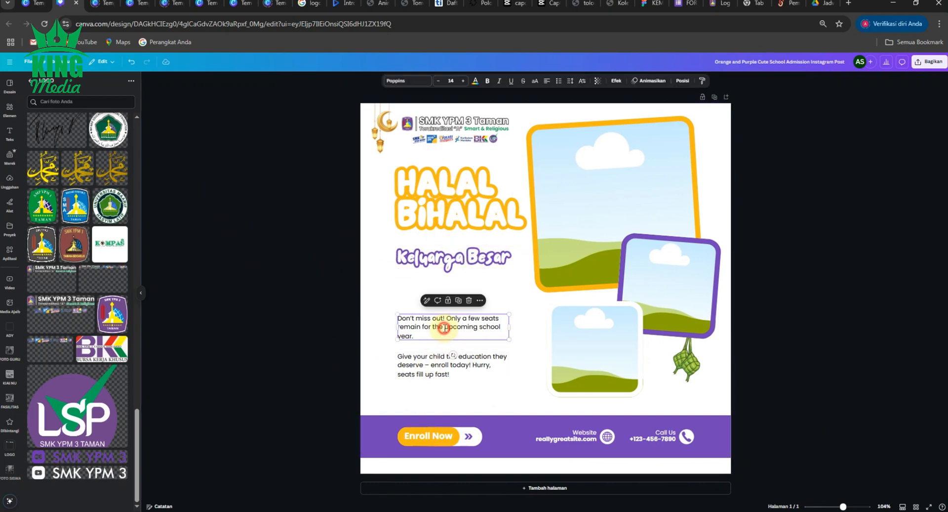
{"action": "left_click", "coordinate": [445, 329]}
{"action": "type", "text": "SN"}
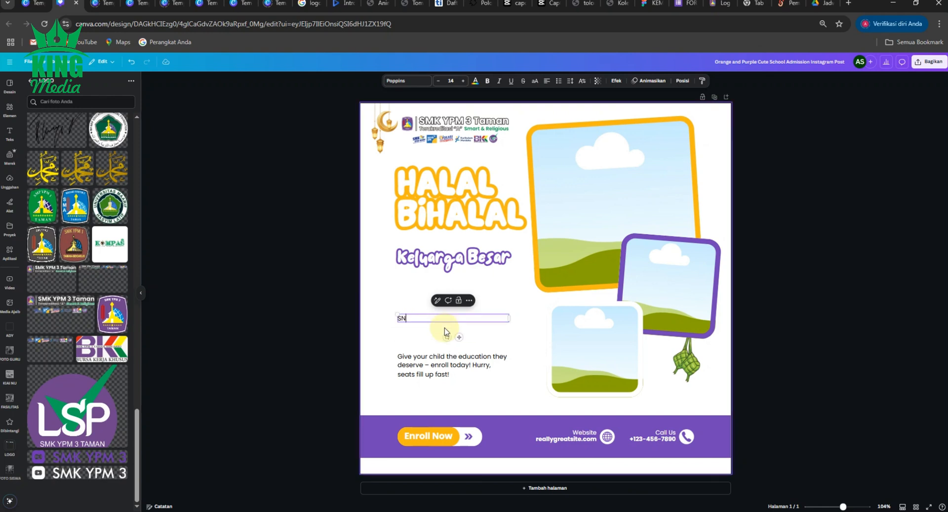
{"action": "type", "text": "M"}
{"action": "key", "text": "BackSpace"}
{"action": "key", "text": "BackSpace"}
{"action": "type", "text": "MK YPM 3 Taman"}
{"action": "left_click", "coordinate": [346, 301]}
Step: Make the SMK YPM 3 Taman text bold at size 23 and place it directly below Keluarga Besar
{"action": "left_click", "coordinate": [451, 318]}
{"action": "left_click", "coordinate": [463, 81]}
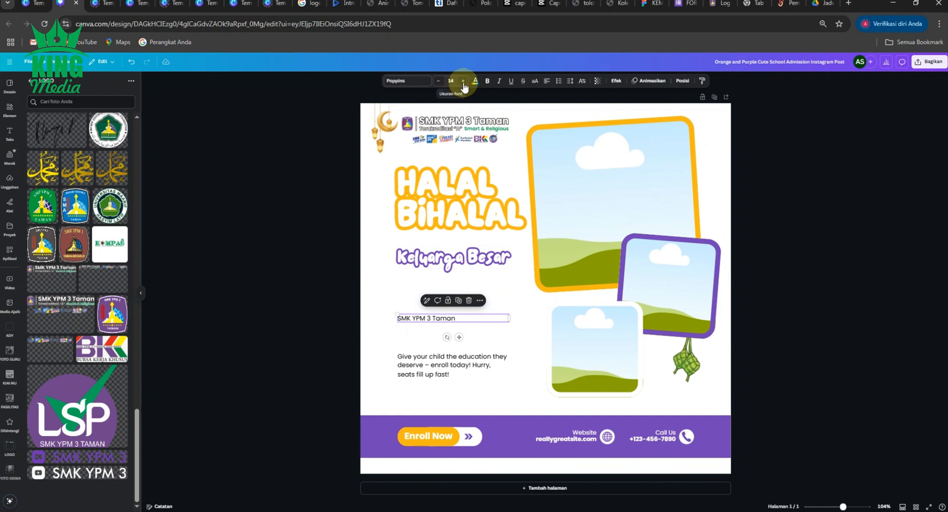
{"action": "left_click", "coordinate": [462, 81]}
{"action": "left_click", "coordinate": [463, 81]}
{"action": "left_click", "coordinate": [463, 80]}
{"action": "left_click", "coordinate": [463, 80]}
{"action": "left_click", "coordinate": [463, 81]}
{"action": "left_click", "coordinate": [463, 80]}
{"action": "left_click", "coordinate": [463, 81]}
{"action": "left_click", "coordinate": [463, 80]}
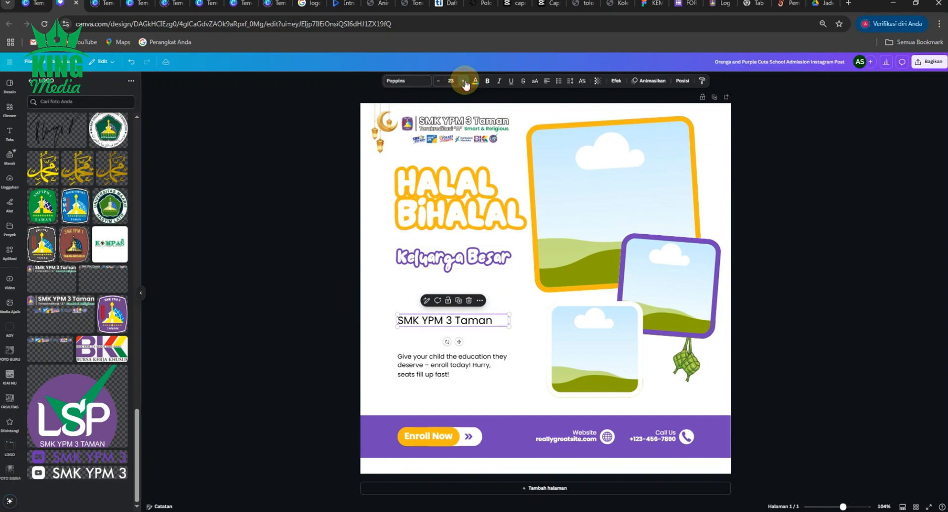
{"action": "left_click", "coordinate": [488, 81]}
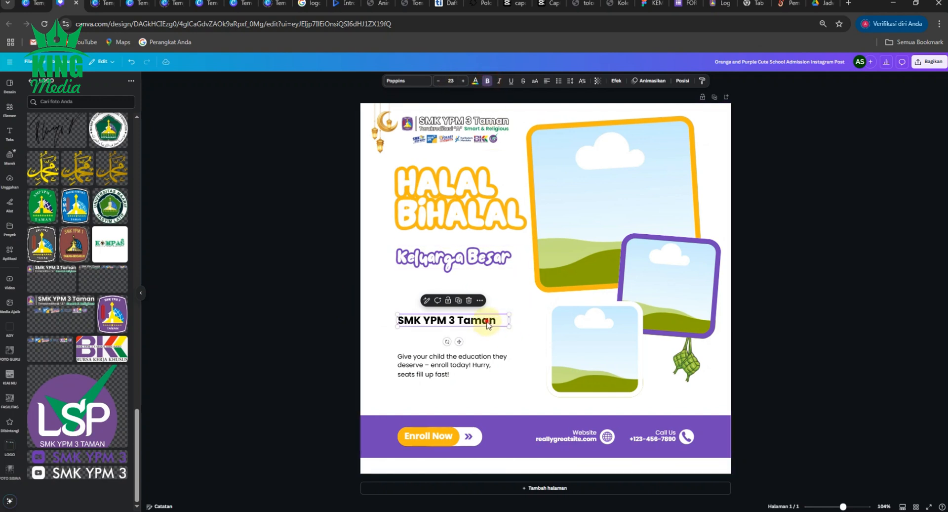
{"action": "left_click_drag", "start_coordinate": [486, 320], "coordinate": [485, 281]}
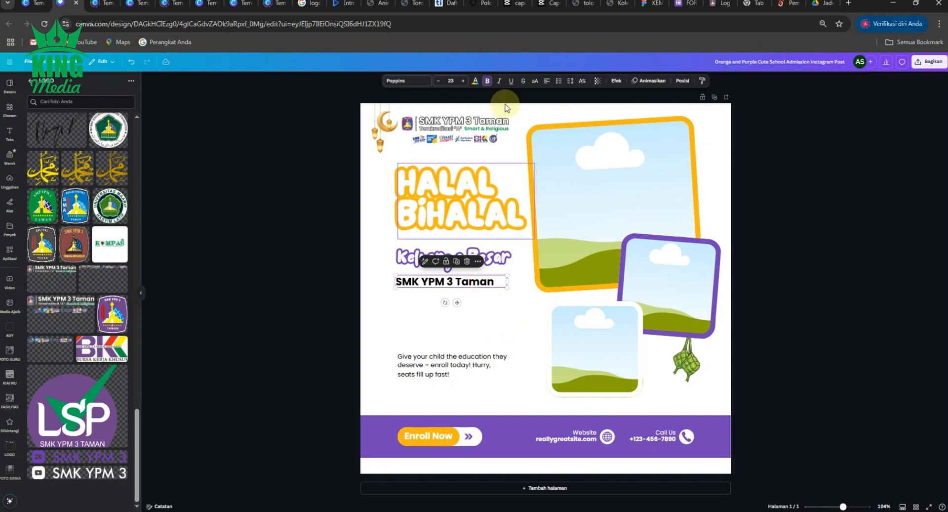
Step: Change the SMK YPM 3 Taman text below Keluarga Besar to the standard light purple color
{"action": "left_click", "coordinate": [475, 80]}
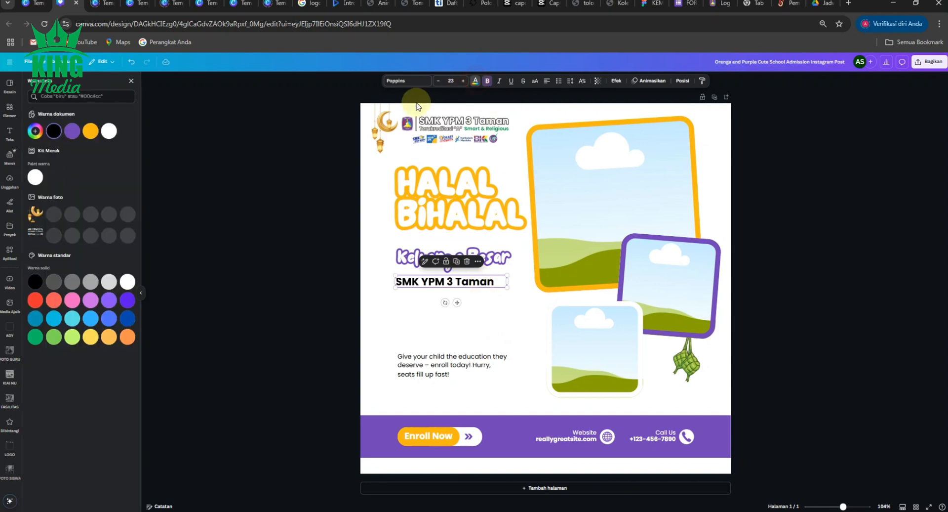
{"action": "left_click", "coordinate": [108, 300]}
{"action": "left_click", "coordinate": [260, 244]}
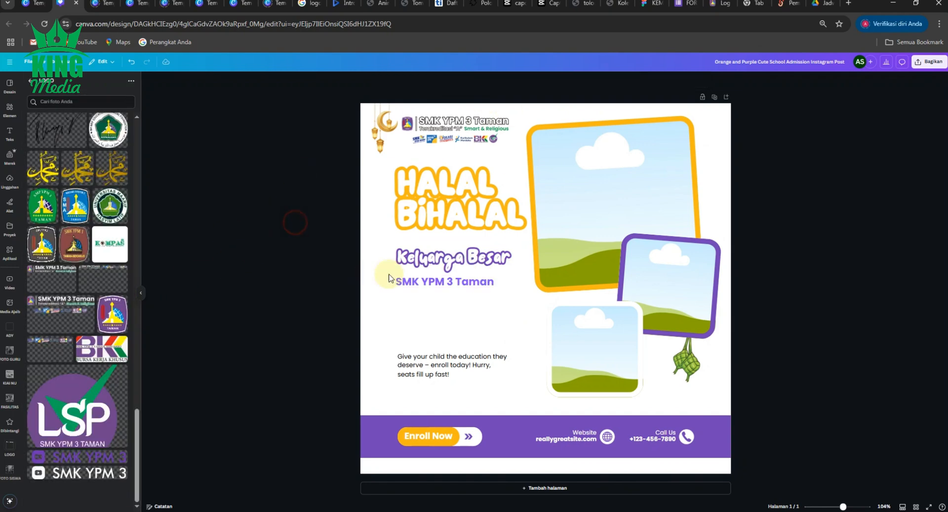
Step: Enlarge the purple SMK YPM 3 Taman text to size 27 and widen its text box to keep it on one line
{"action": "scroll", "coordinate": [447, 292], "scroll_direction": "up", "scroll_amount": 5, "text": "ctrl"}
{"action": "left_click", "coordinate": [450, 296]}
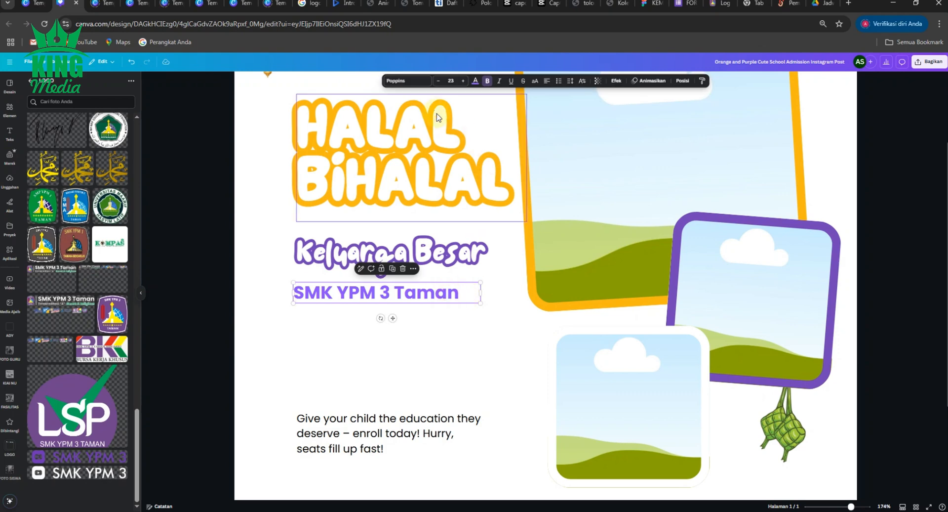
{"action": "left_click", "coordinate": [464, 81]}
{"action": "left_click", "coordinate": [465, 81]}
{"action": "left_click", "coordinate": [464, 81]}
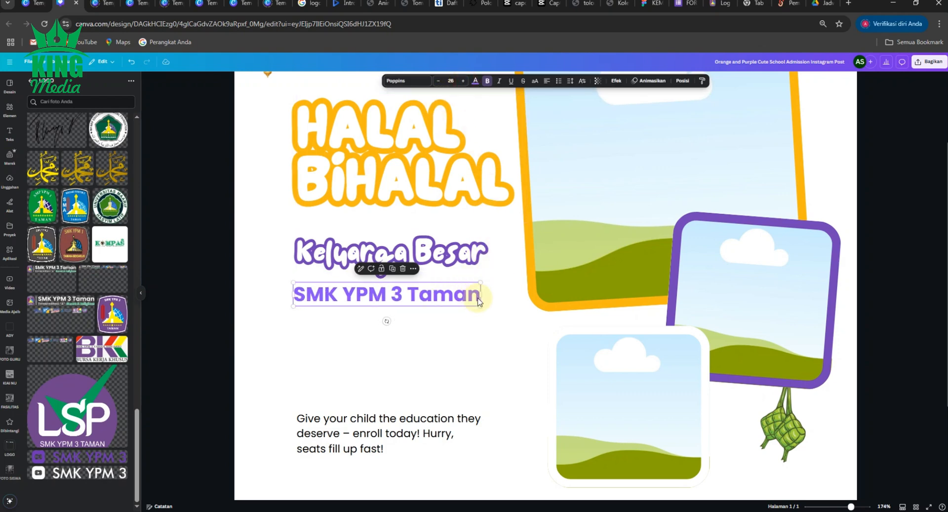
{"action": "left_click_drag", "start_coordinate": [482, 292], "coordinate": [503, 295]}
{"action": "left_click", "coordinate": [463, 82]}
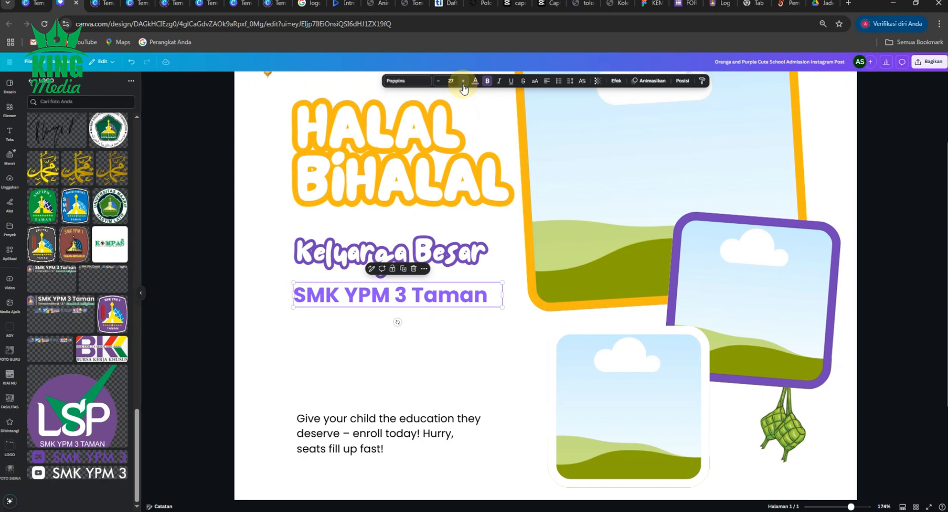
{"action": "scroll", "coordinate": [277, 271], "scroll_direction": "down", "scroll_amount": 1}
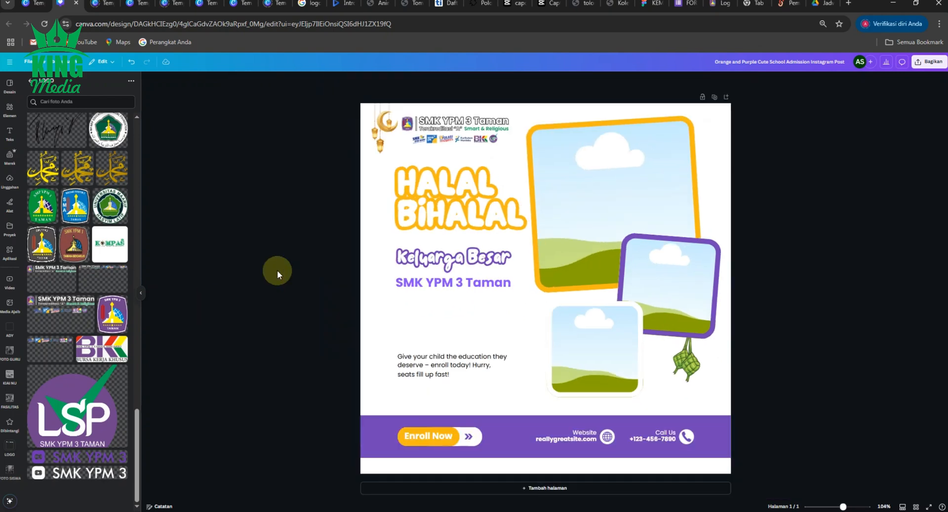
Step: Replace the website address in the purple footer with smkypm3taman..sch.id
{"action": "scroll", "coordinate": [277, 272], "scroll_direction": "up", "scroll_amount": 1}
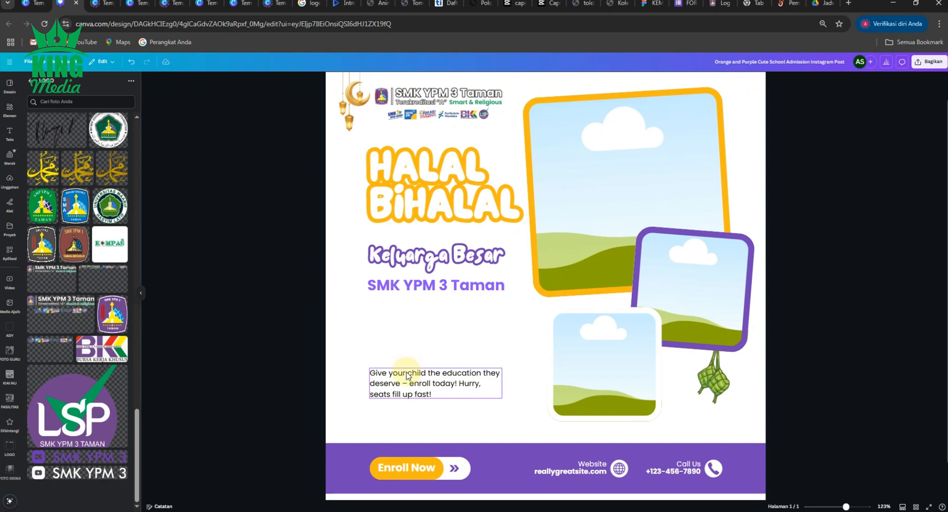
{"action": "scroll", "coordinate": [410, 375], "scroll_direction": "down", "scroll_amount": 1}
{"action": "scroll", "coordinate": [587, 438], "scroll_direction": "up", "scroll_amount": 2}
{"action": "double_click", "coordinate": [586, 439]}
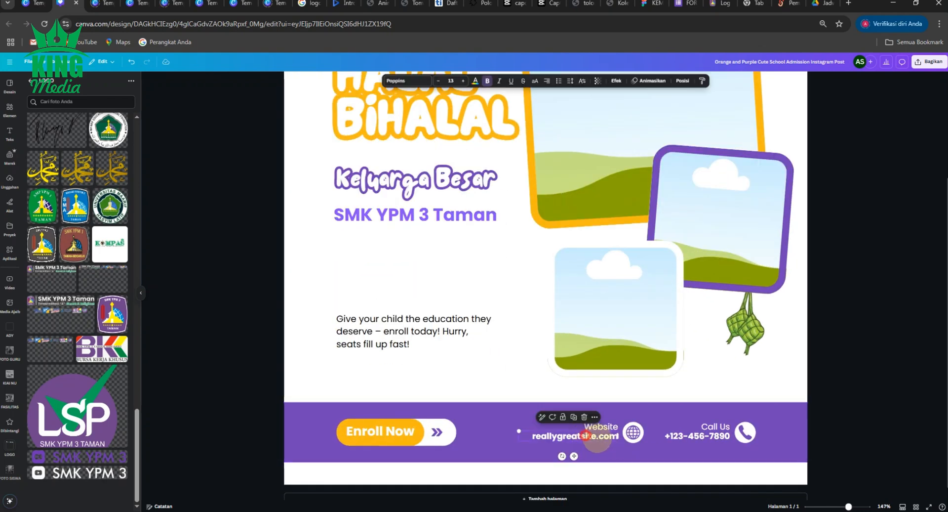
{"action": "left_click", "coordinate": [597, 437]}
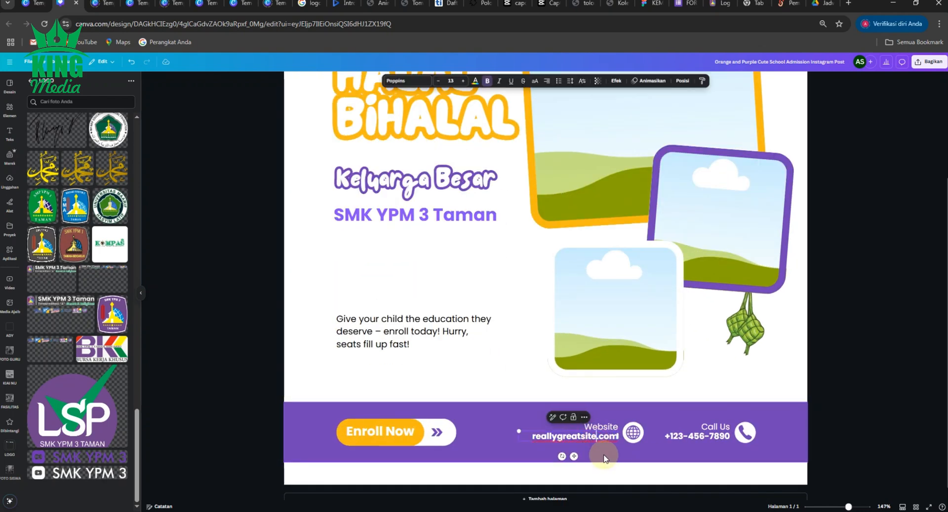
{"action": "key", "text": "BackSpace"}
{"action": "key", "text": "BackSpace"}
{"action": "key", "text": "BackSpace"}
{"action": "key", "text": "BackSpace"}
{"action": "key", "text": "BackSpace"}
{"action": "key", "text": "BackSpace"}
{"action": "key", "text": "BackSpace"}
{"action": "key", "text": "BackSpace"}
{"action": "key", "text": "BackSpace"}
{"action": "key", "text": "BackSpace"}
{"action": "key", "text": "BackSpace"}
{"action": "key", "text": "BackSpace"}
{"action": "key", "text": "BackSpace"}
{"action": "key", "text": "BackSpace"}
{"action": "key", "text": "BackSpace"}
{"action": "type", "text": "smkypm3taman"}
{"action": "key", "text": "BackSpace"}
{"action": "key", "text": "BackSpace"}
{"action": "key", "text": "BackSpace"}
{"action": "type", "text": ".sch"}
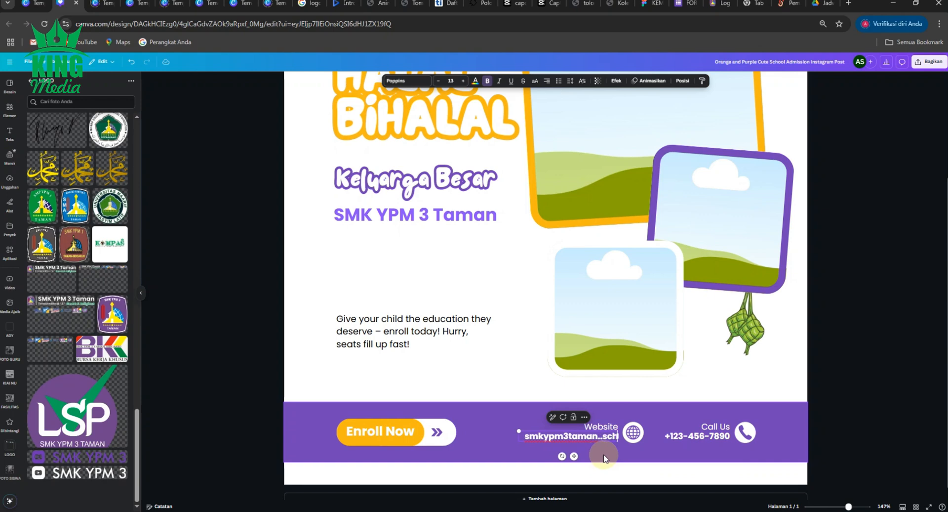
{"action": "type", "text": "."}
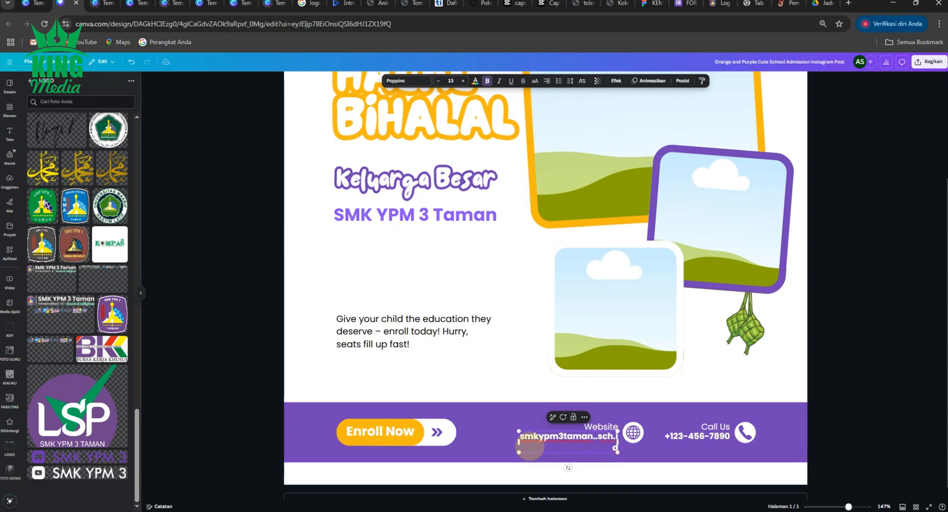
{"action": "type", "text": "id"}
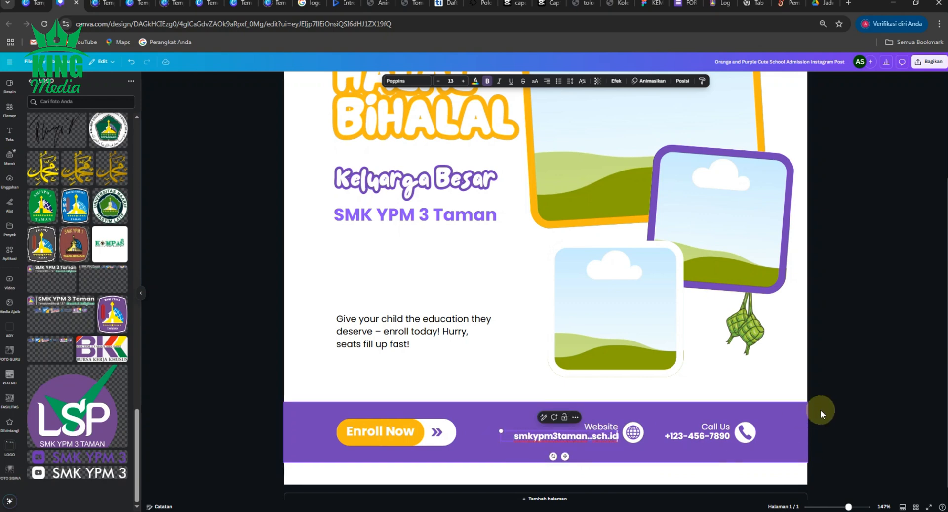
{"action": "left_click", "coordinate": [849, 385]}
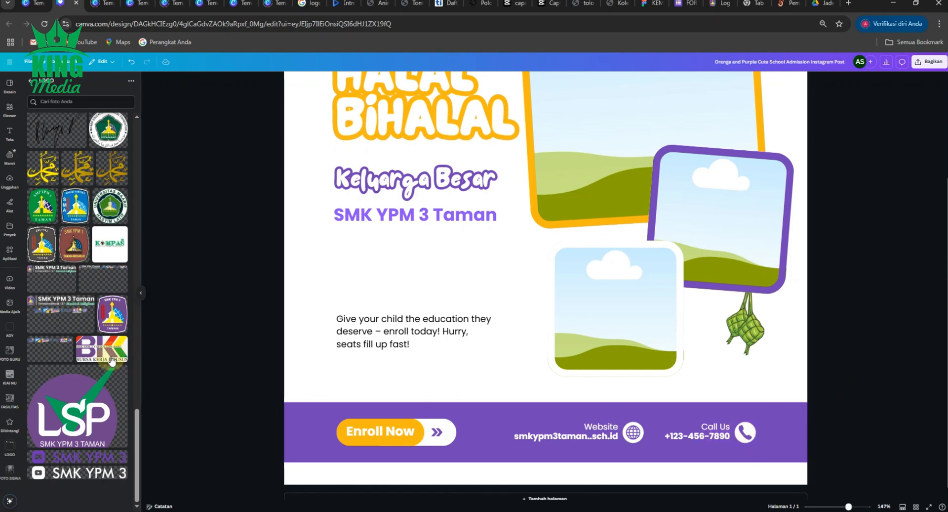
Step: Insert the two-line WhatsApp contact image from the LOGO folder and crop off its empty lower area
{"action": "scroll", "coordinate": [99, 363], "scroll_direction": "up", "scroll_amount": 8}
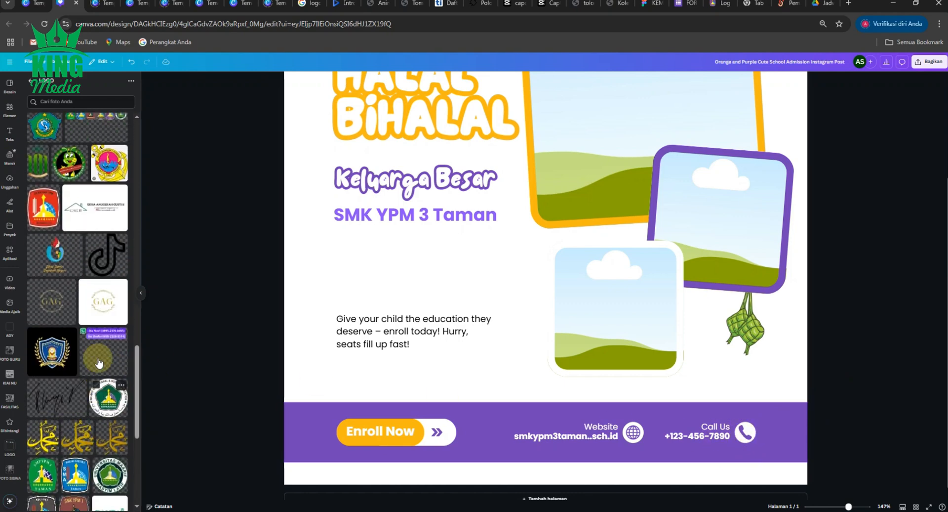
{"action": "scroll", "coordinate": [98, 363], "scroll_direction": "up", "scroll_amount": 10}
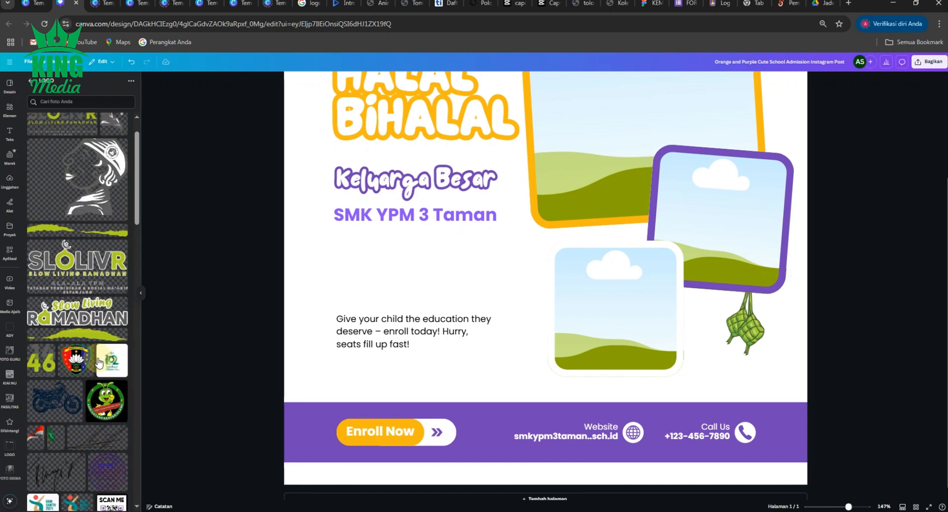
{"action": "scroll", "coordinate": [98, 363], "scroll_direction": "down", "scroll_amount": 10}
{"action": "left_click", "coordinate": [110, 276]}
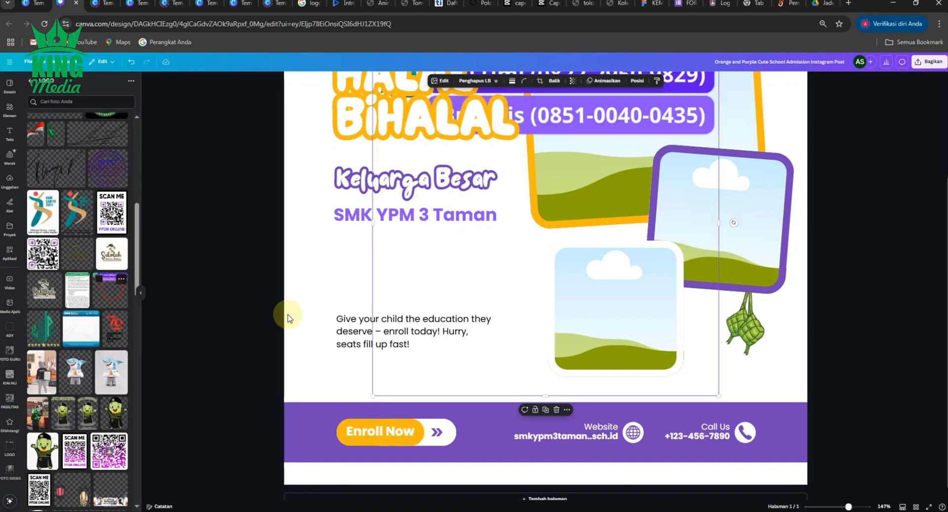
{"action": "scroll", "coordinate": [547, 403], "scroll_direction": "down", "scroll_amount": 1}
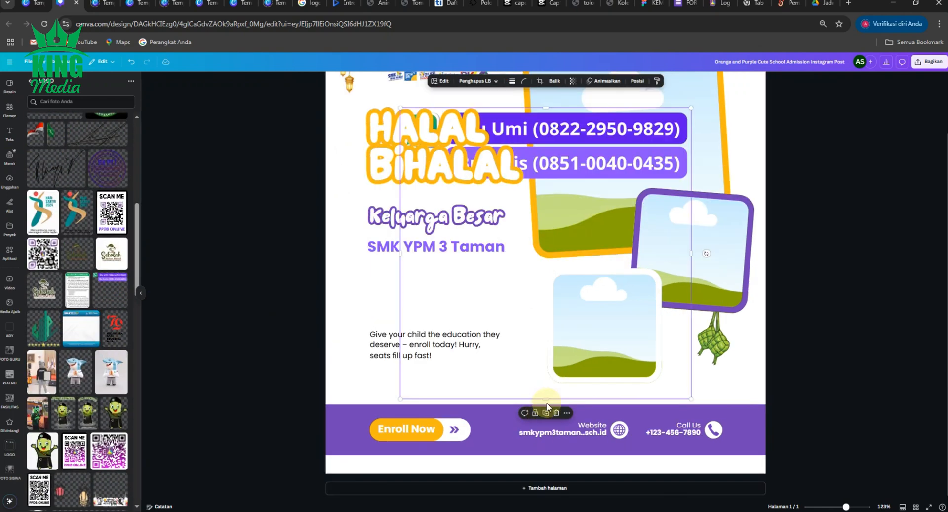
{"action": "left_click_drag", "start_coordinate": [546, 399], "coordinate": [560, 185]}
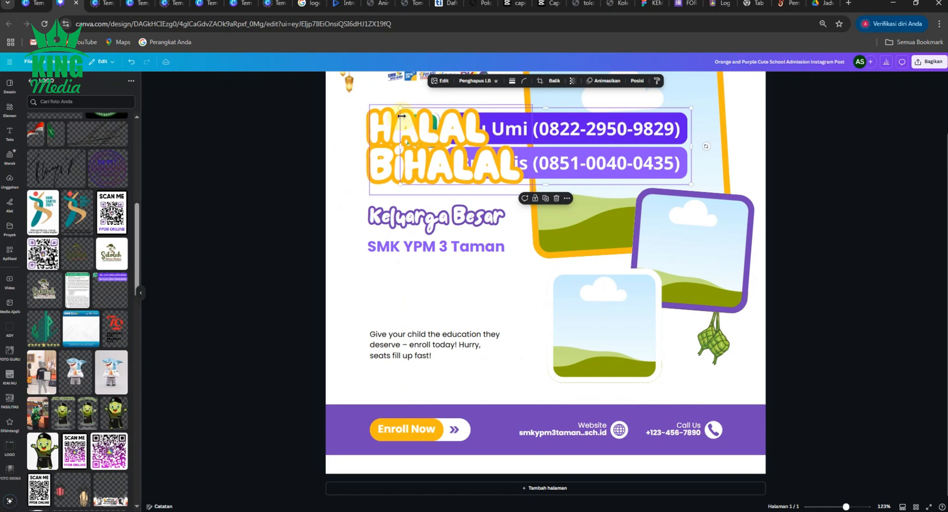
Step: Shrink the contact image and place it just above the Call Us section of the purple footer
{"action": "left_click_drag", "start_coordinate": [402, 109], "coordinate": [598, 159]}
{"action": "left_click_drag", "start_coordinate": [662, 174], "coordinate": [657, 429]}
{"action": "scroll", "coordinate": [710, 443], "scroll_direction": "up", "scroll_amount": 3}
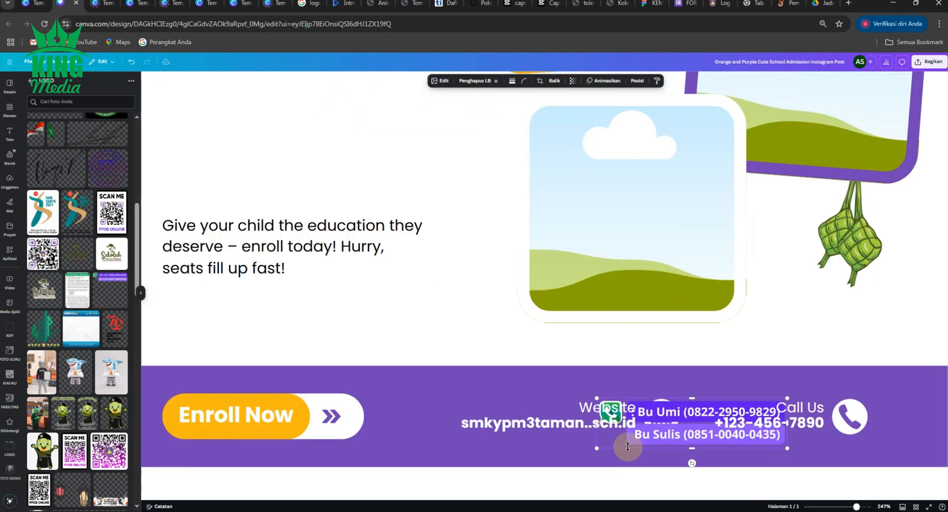
{"action": "left_click_drag", "start_coordinate": [597, 450], "coordinate": [740, 342]}
Step: Delete the Call Us label and its placeholder phone number from the footer
{"action": "left_click", "coordinate": [790, 423]}
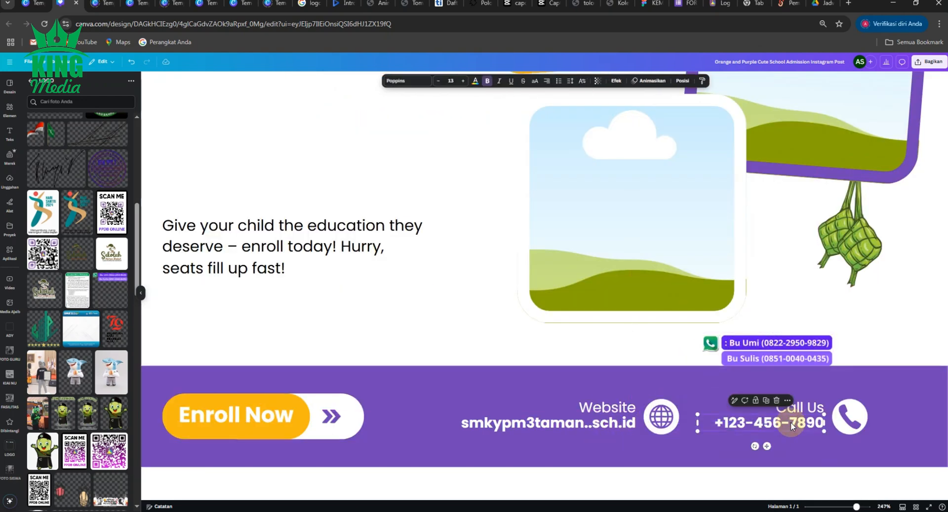
{"action": "key", "text": "Delete"}
{"action": "left_click", "coordinate": [796, 412]}
{"action": "key", "text": "Delete"}
Step: Move the contact image beside the footer's phone icon and crop off its green WhatsApp icon
{"action": "left_click_drag", "start_coordinate": [785, 349], "coordinate": [782, 415]}
{"action": "scroll", "coordinate": [888, 417], "scroll_direction": "up", "scroll_amount": 5}
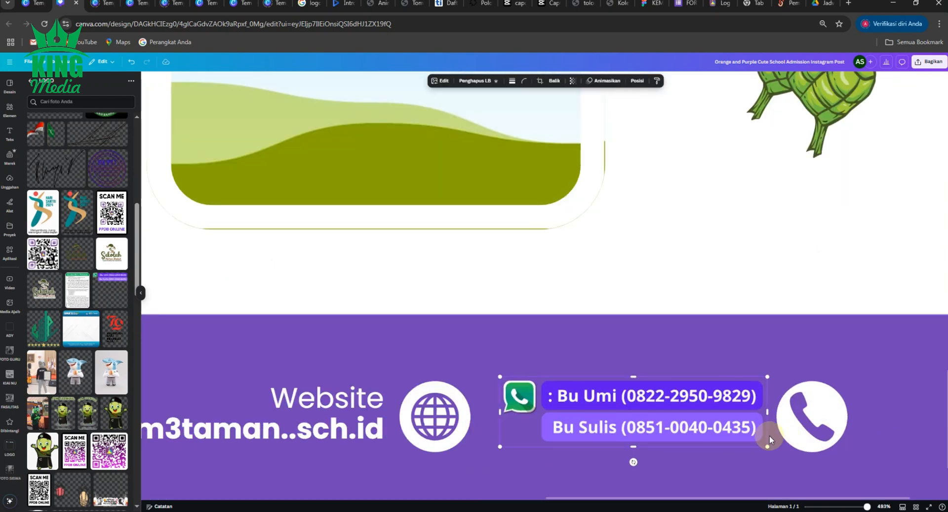
{"action": "left_click_drag", "start_coordinate": [687, 411], "coordinate": [690, 418]}
{"action": "left_click_drag", "start_coordinate": [504, 415], "coordinate": [547, 416]}
{"action": "left_click", "coordinate": [657, 417]}
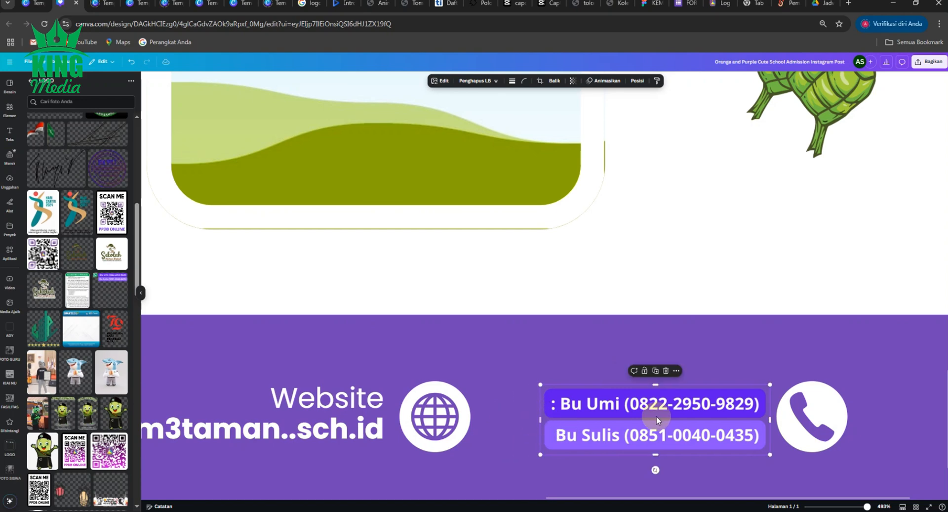
{"action": "scroll", "coordinate": [656, 416], "scroll_direction": "down", "scroll_amount": 2}
{"action": "scroll", "coordinate": [656, 415], "scroll_direction": "down", "scroll_amount": 5}
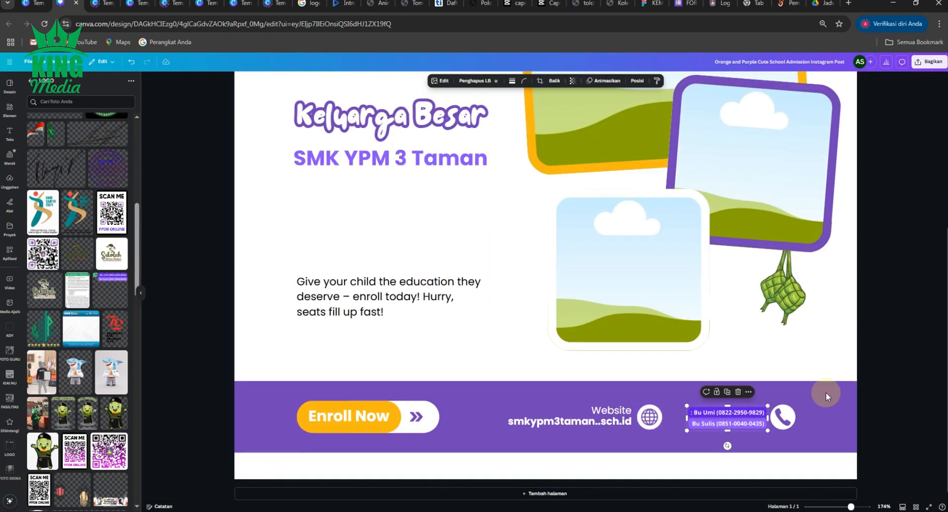
{"action": "left_click", "coordinate": [898, 346]}
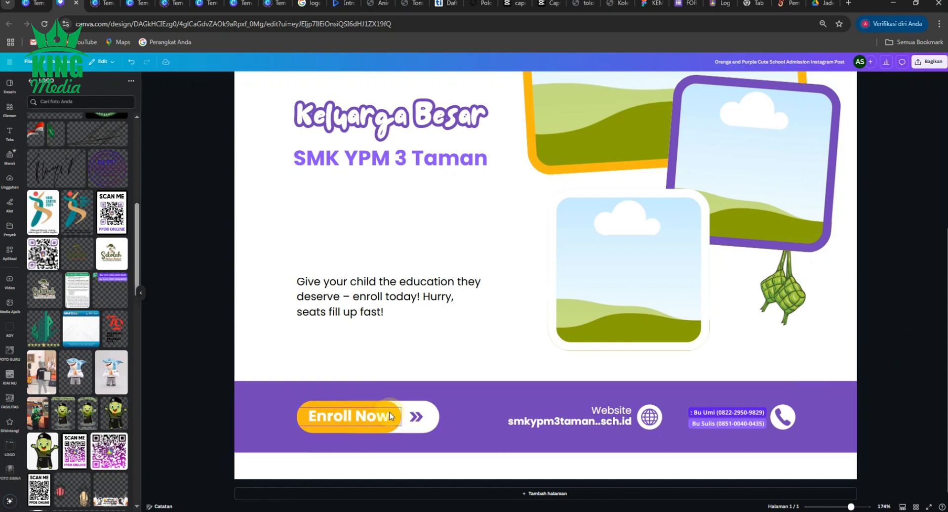
{"action": "scroll", "coordinate": [390, 415], "scroll_direction": "down", "scroll_amount": 2}
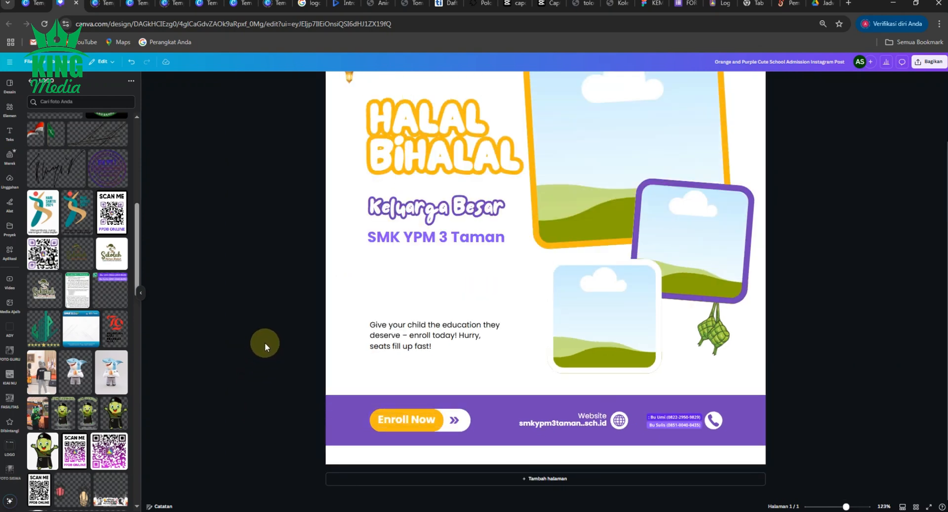
{"action": "scroll", "coordinate": [329, 315], "scroll_direction": "down", "scroll_amount": 2}
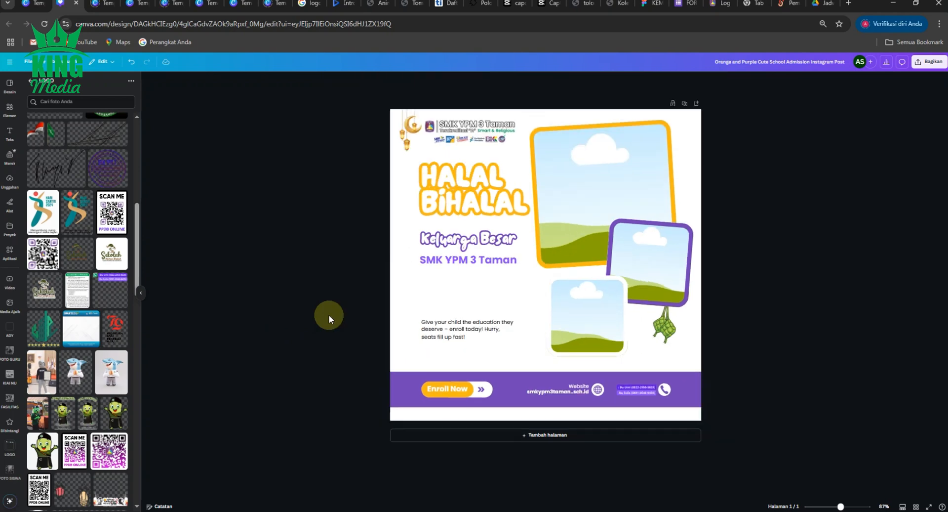
{"action": "scroll", "coordinate": [329, 315], "scroll_direction": "up", "scroll_amount": 1}
{"action": "scroll", "coordinate": [336, 317], "scroll_direction": "up", "scroll_amount": 1}
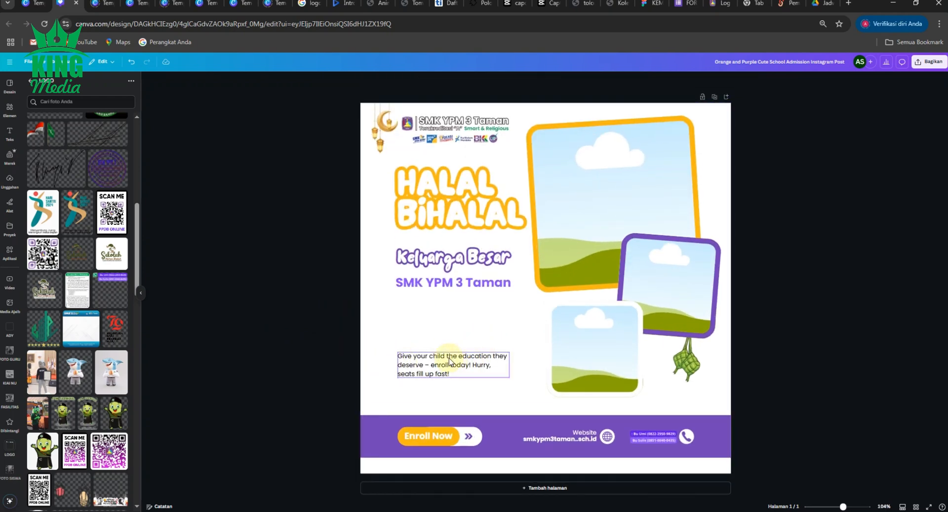
{"action": "scroll", "coordinate": [56, 346], "scroll_direction": "up", "scroll_amount": 5}
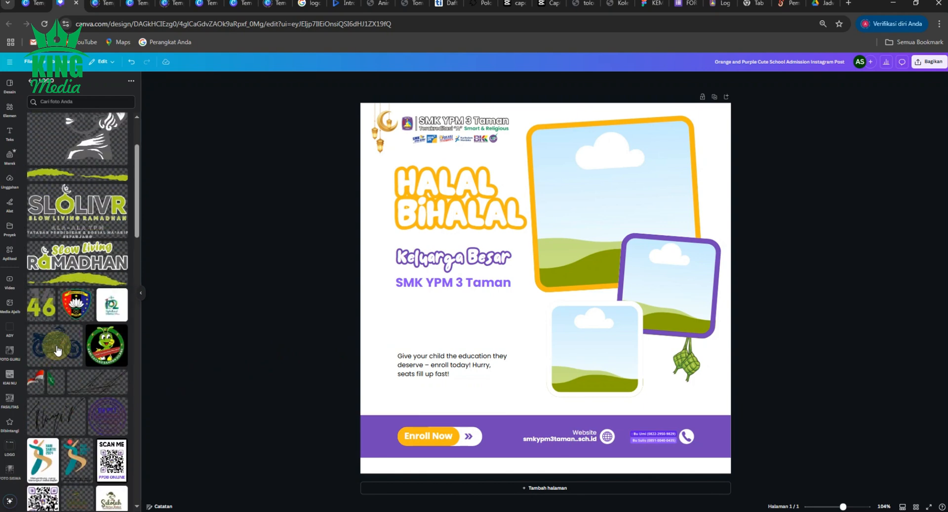
{"action": "scroll", "coordinate": [84, 397], "scroll_direction": "down", "scroll_amount": 2}
{"action": "left_click", "coordinate": [111, 363]}
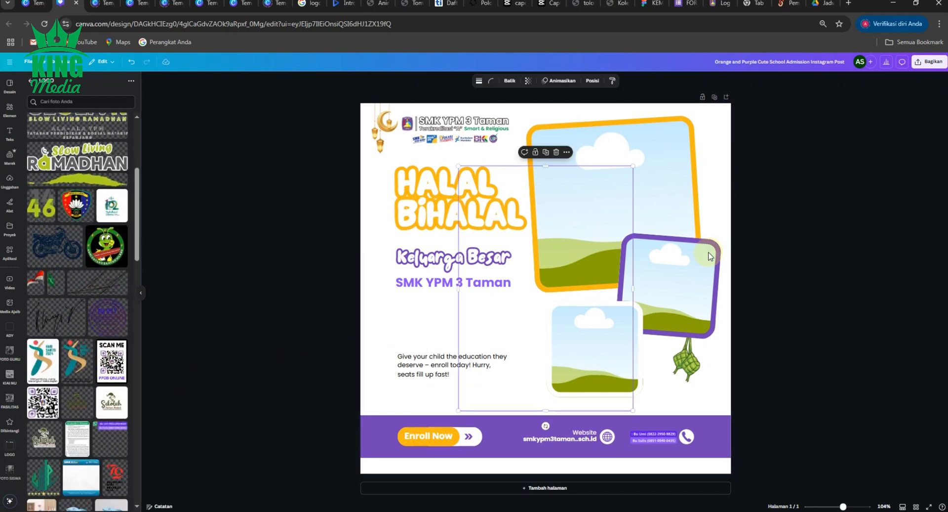
{"action": "left_click_drag", "start_coordinate": [633, 165], "coordinate": [380, 411]}
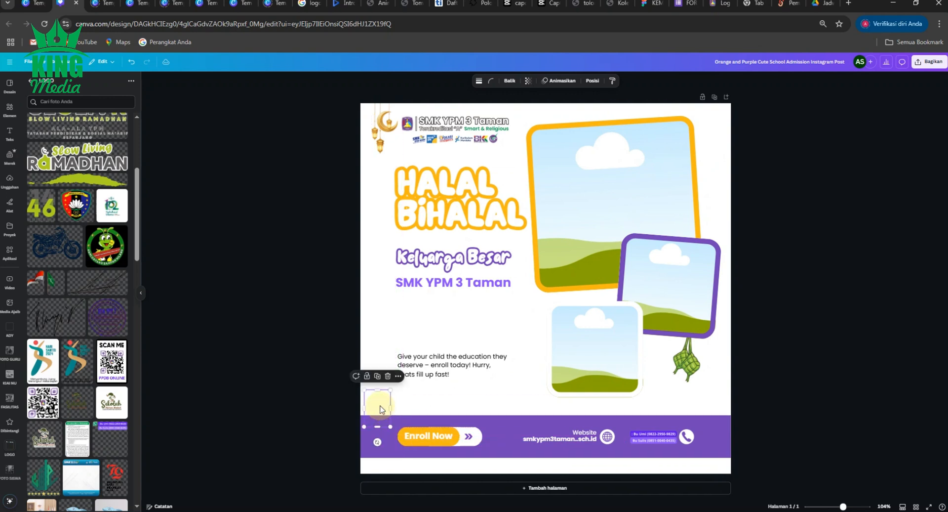
{"action": "left_click", "coordinate": [298, 336]}
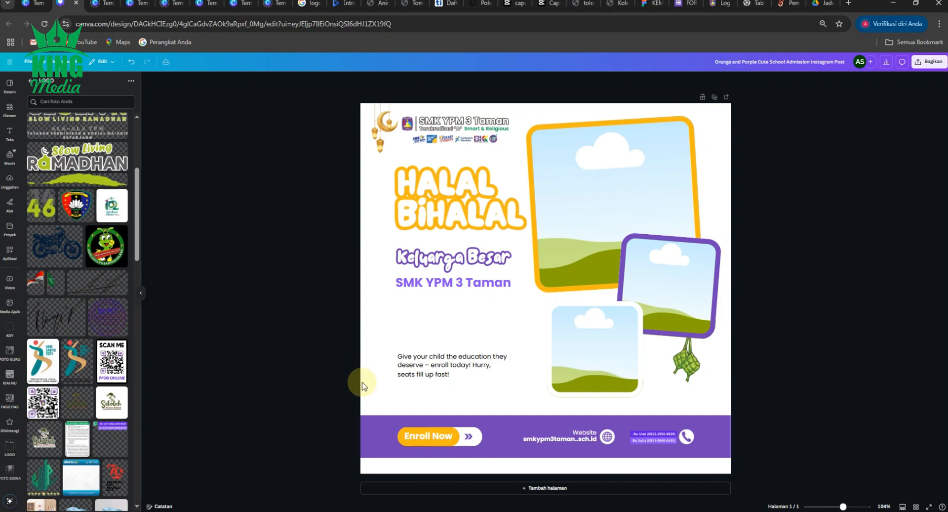
{"action": "left_click", "coordinate": [377, 405]}
{"action": "left_click", "coordinate": [388, 376]}
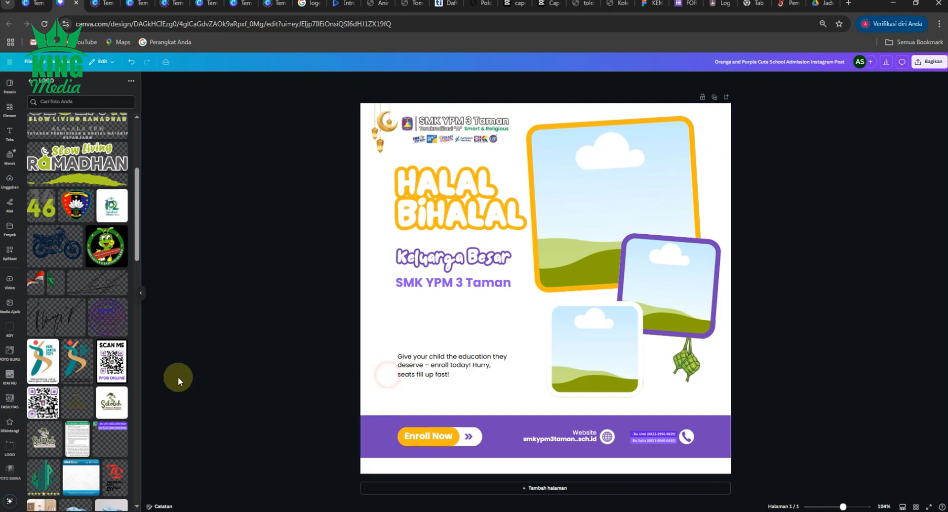
Step: Insert the SCAN ME PPDB ONLINE QR code, shrink it to a small badge and place it just above the footer below the ketupat
{"action": "left_click", "coordinate": [617, 305]}
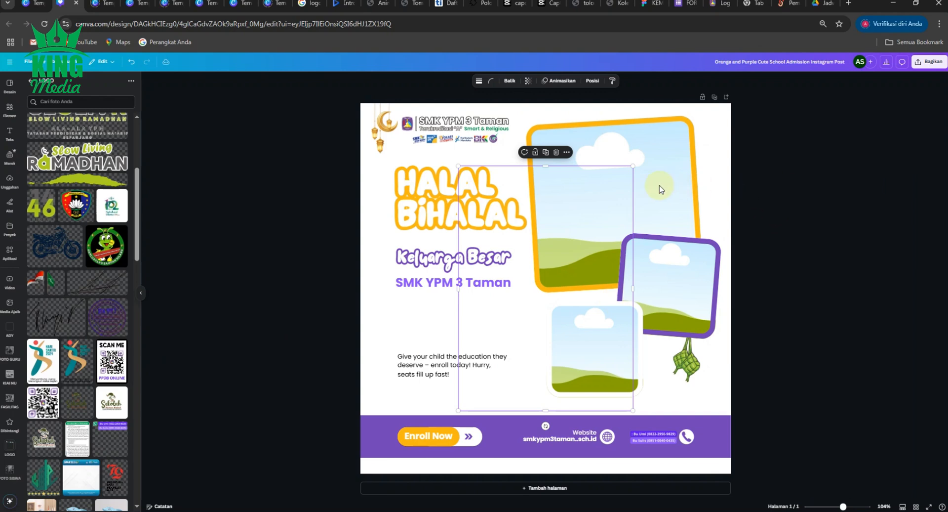
{"action": "left_click_drag", "start_coordinate": [633, 166], "coordinate": [511, 322]}
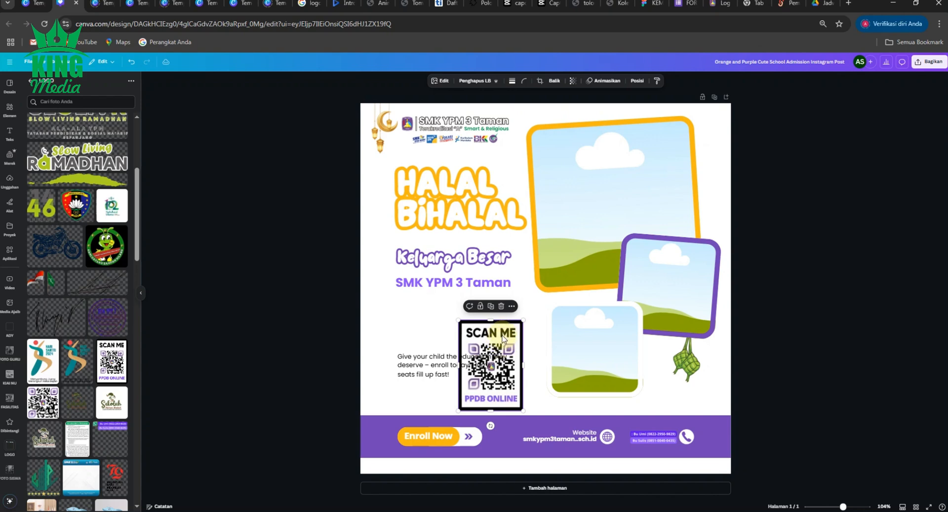
{"action": "left_click_drag", "start_coordinate": [501, 337], "coordinate": [710, 420]}
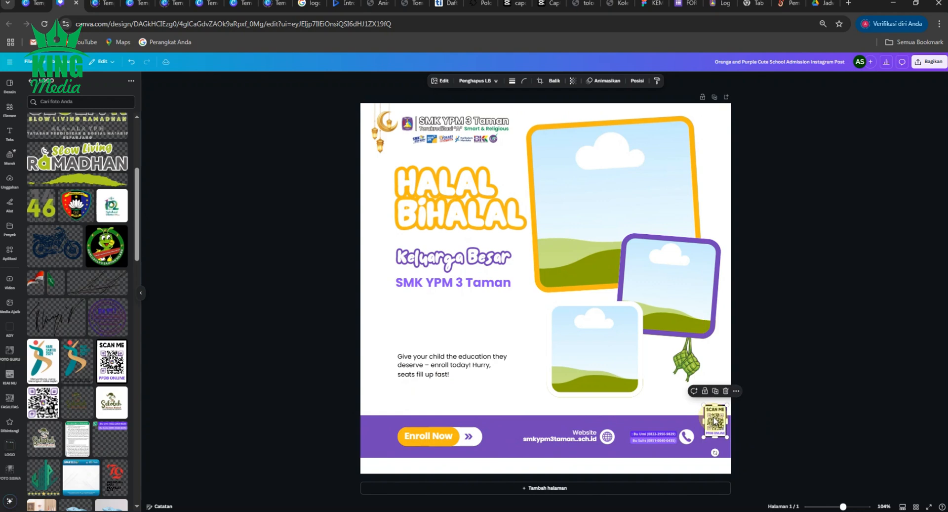
{"action": "scroll", "coordinate": [676, 438], "scroll_direction": "up", "scroll_amount": 5}
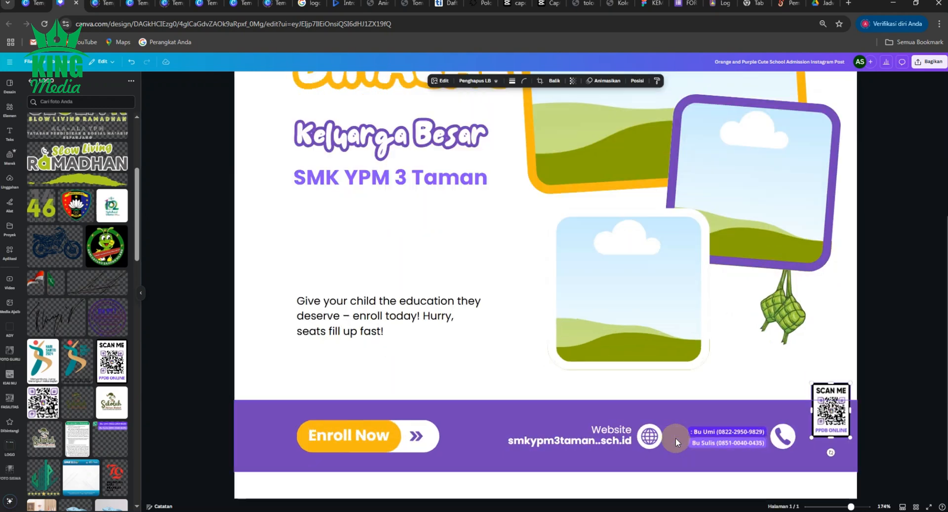
{"action": "left_click_drag", "start_coordinate": [898, 366], "coordinate": [897, 315]}
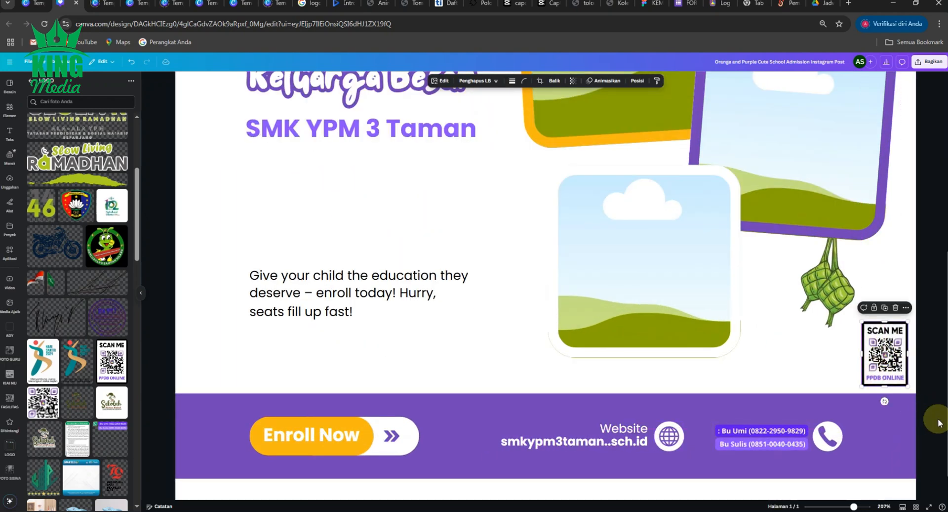
Step: Shift the website text, contact image and both round icons together to the left within the purple footer
{"action": "left_click_drag", "start_coordinate": [937, 419], "coordinate": [579, 445]}
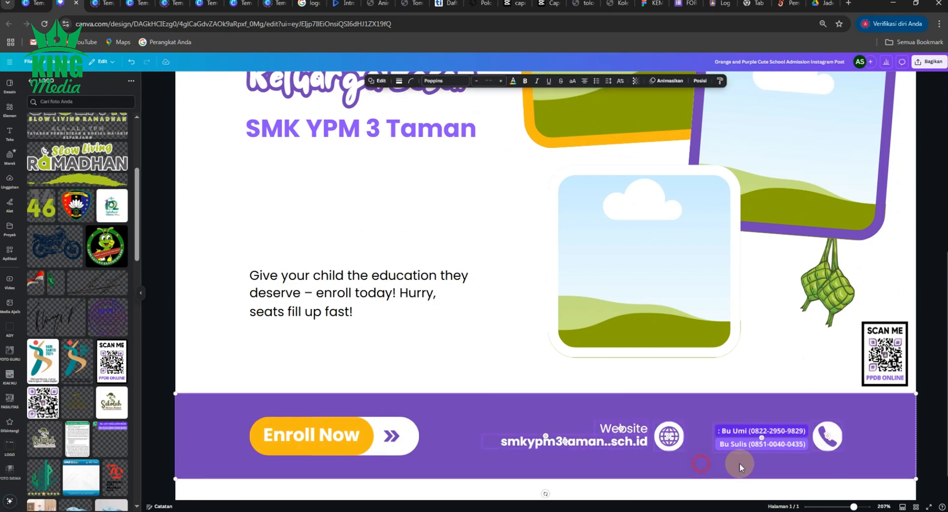
{"action": "left_click", "coordinate": [789, 434]}
{"action": "left_click_drag", "start_coordinate": [790, 435], "coordinate": [766, 436]}
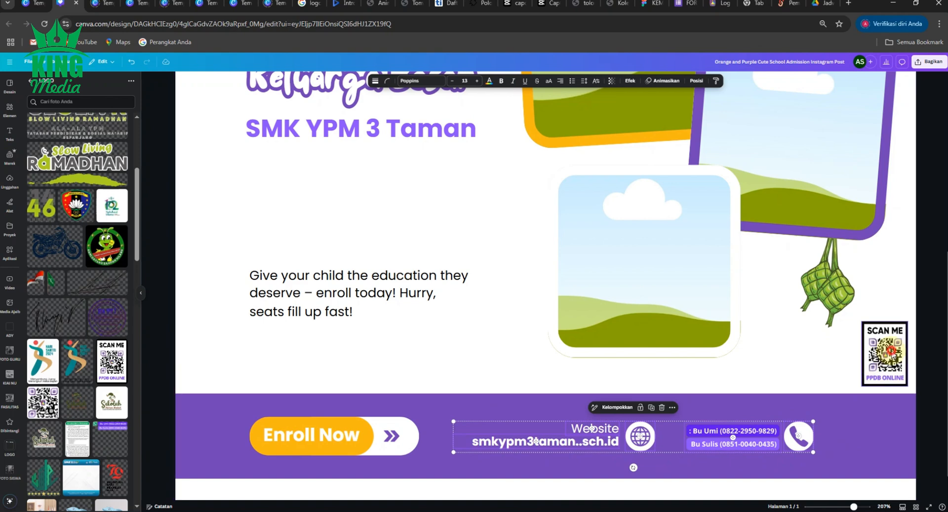
Step: Place the SCAN ME QR code inside the purple footer to the right of the phone icon
{"action": "left_click", "coordinate": [889, 352]}
{"action": "left_click_drag", "start_coordinate": [874, 408], "coordinate": [885, 433]}
{"action": "scroll", "coordinate": [886, 431], "scroll_direction": "down", "scroll_amount": 3}
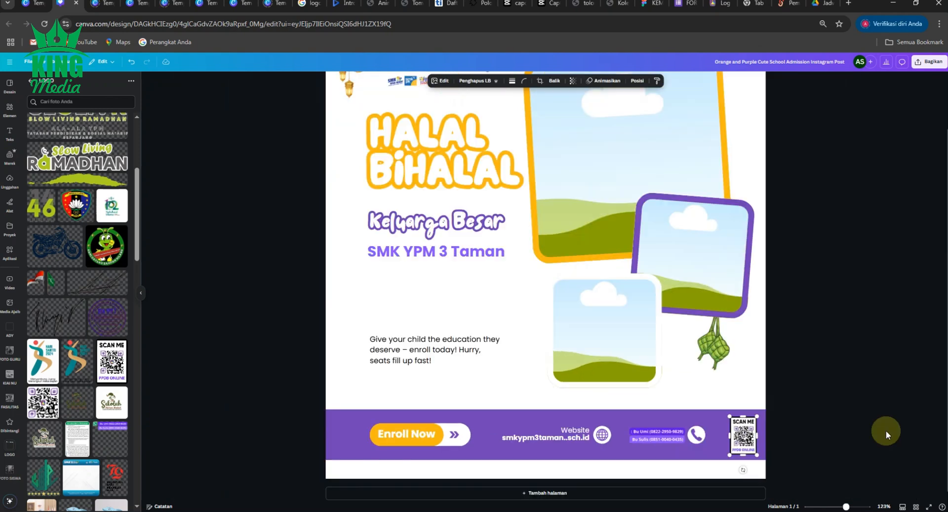
{"action": "scroll", "coordinate": [886, 431], "scroll_direction": "down", "scroll_amount": 2}
{"action": "left_click", "coordinate": [794, 358]}
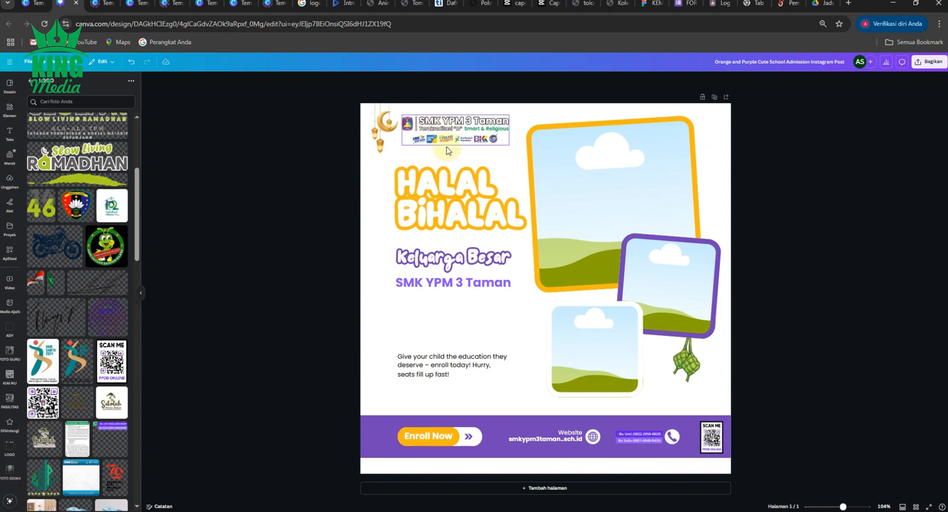
Step: Move the school logo strip and the three headings down slightly together, and nudge SMK YPM 3 Taman closer to Keluarga Besar
{"action": "left_click", "coordinate": [450, 131]}
{"action": "left_click", "coordinate": [460, 179], "text": "shift"}
{"action": "left_click", "coordinate": [457, 258], "text": "shift"}
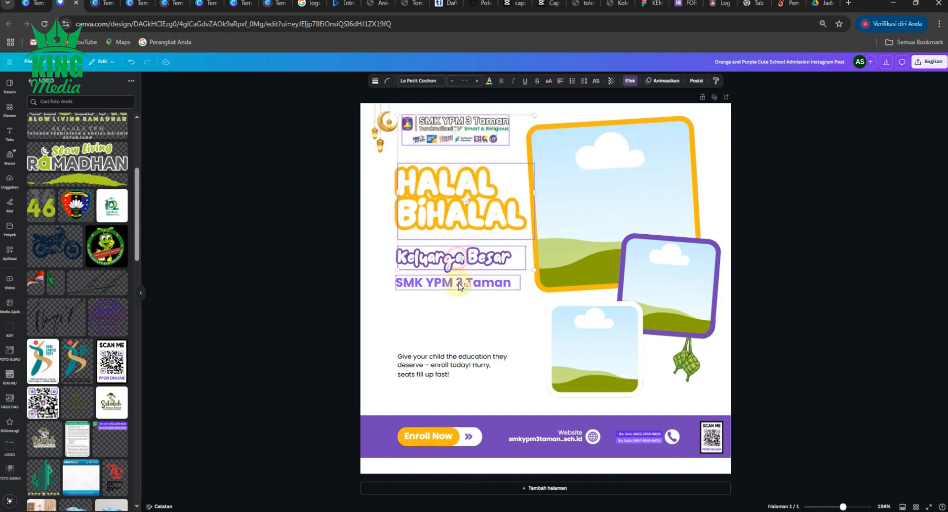
{"action": "left_click", "coordinate": [459, 285], "text": "shift"}
{"action": "left_click_drag", "start_coordinate": [483, 131], "coordinate": [482, 144]}
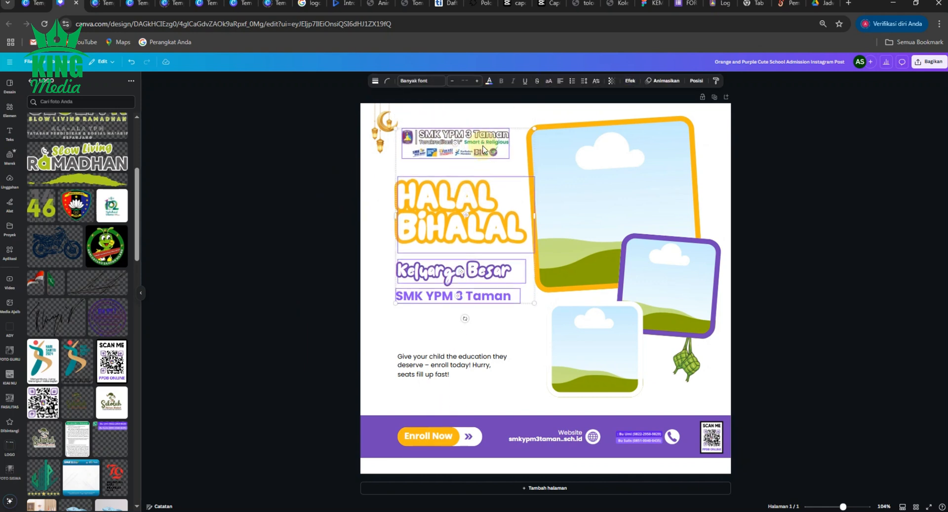
{"action": "left_click", "coordinate": [287, 241]}
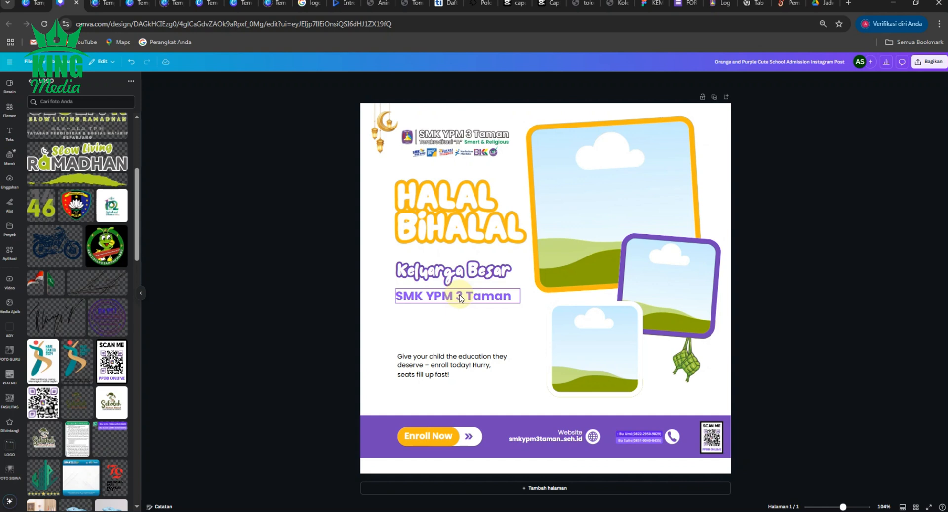
{"action": "left_click_drag", "start_coordinate": [459, 296], "coordinate": [459, 293]}
{"action": "left_click", "coordinate": [333, 281]}
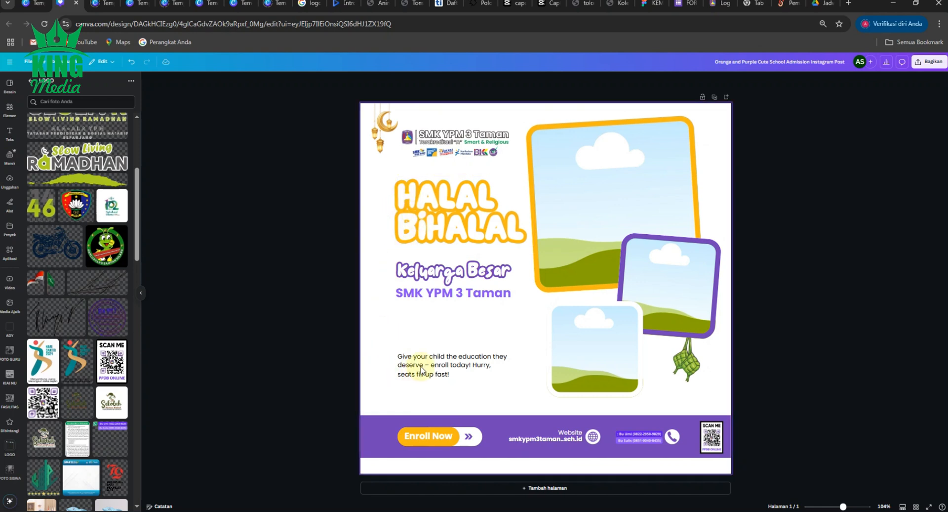
Step: Replace the enrollment paragraph above the footer with the date Rabu, 09 April 2025
{"action": "left_click", "coordinate": [432, 357]}
{"action": "left_click", "coordinate": [432, 357]}
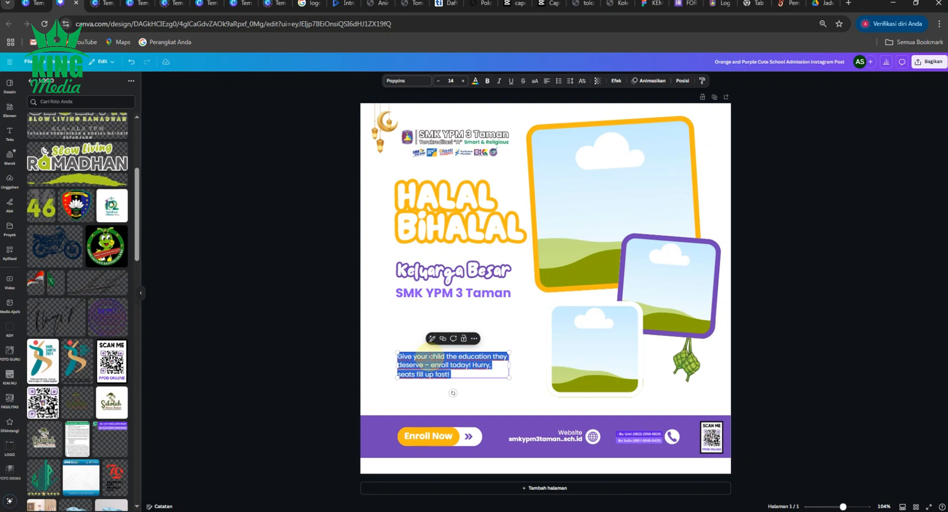
{"action": "type", "text": "09 April 2025"}
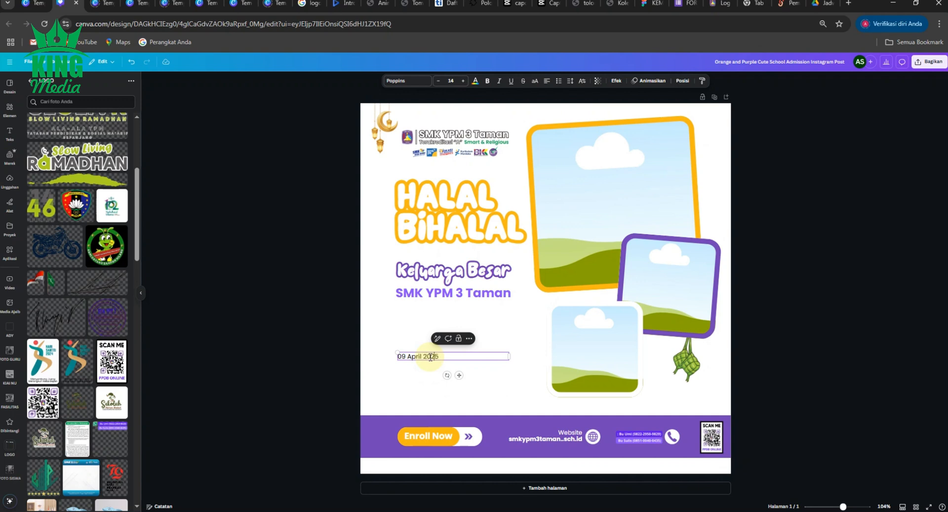
{"action": "type", "text": "Rabu,"}
{"action": "left_click", "coordinate": [338, 341]}
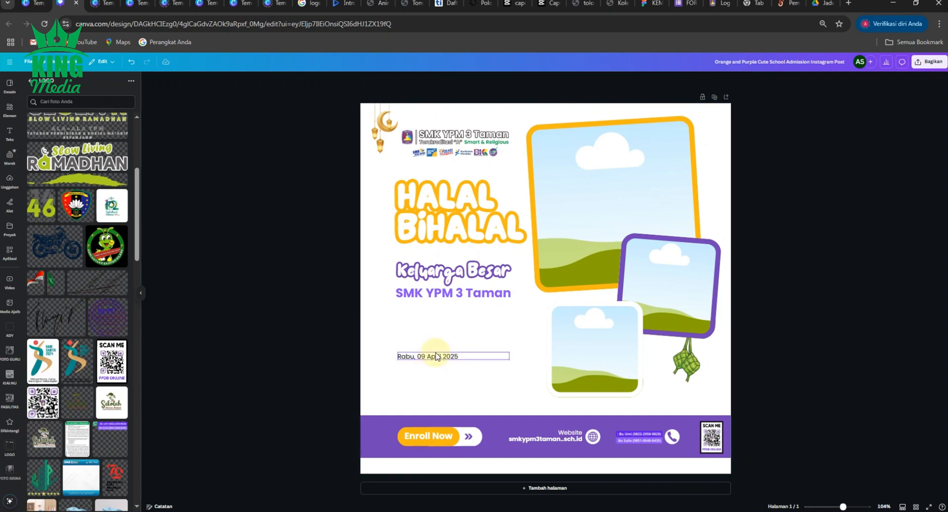
Step: Increase the Rabu, 09 April 2025 text size to 16 and make it bold
{"action": "left_click", "coordinate": [435, 356]}
{"action": "left_click", "coordinate": [462, 82]}
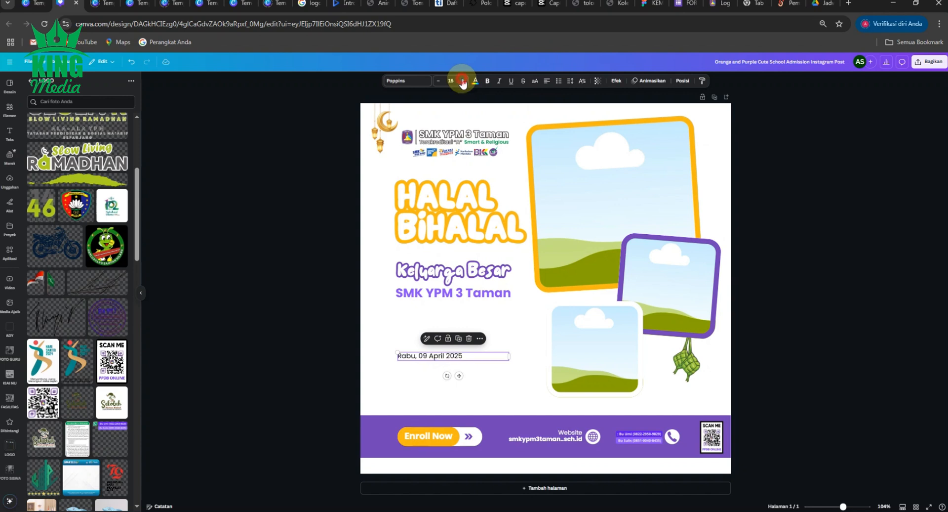
{"action": "left_click", "coordinate": [463, 82]}
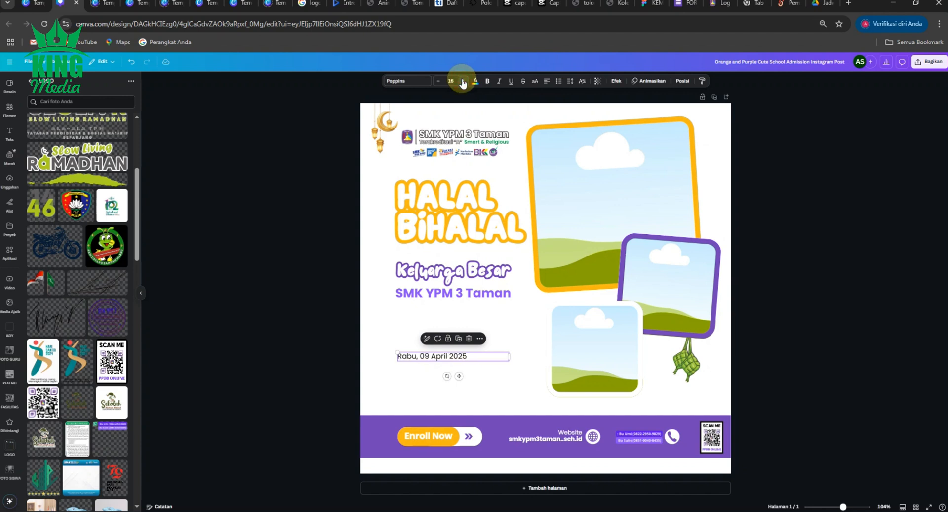
{"action": "left_click", "coordinate": [311, 290]}
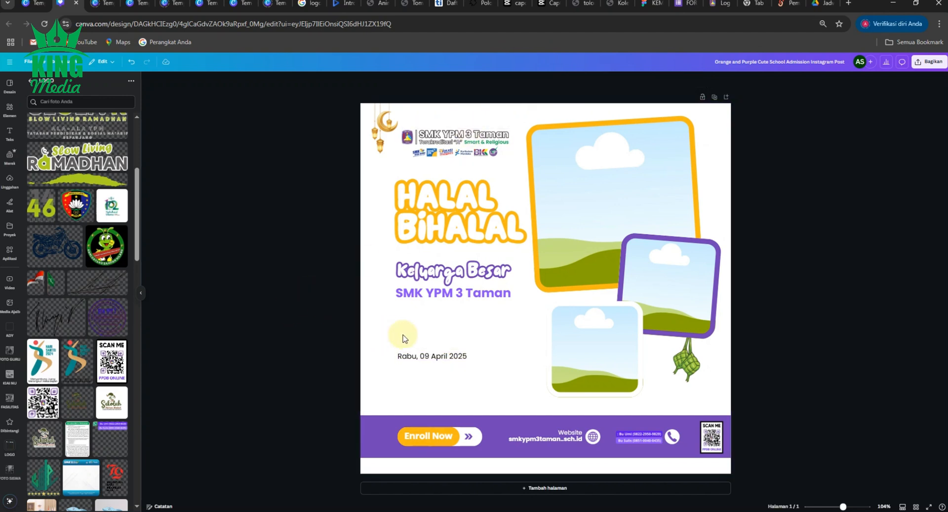
{"action": "left_click", "coordinate": [448, 359]}
{"action": "left_click", "coordinate": [483, 81]}
{"action": "left_click", "coordinate": [274, 304]}
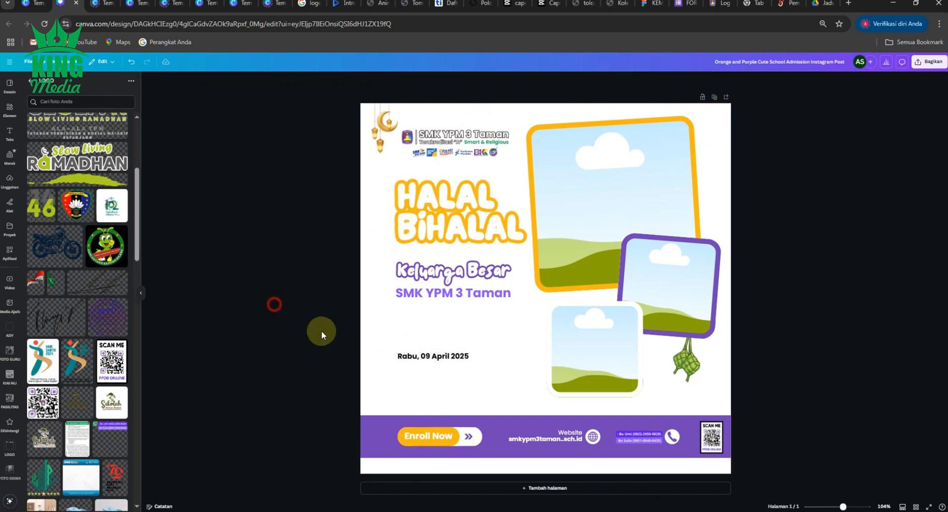
Step: Move the date down to just above the purple footer and fine-tune the position of the headings above it
{"action": "left_click_drag", "start_coordinate": [453, 355], "coordinate": [455, 392]}
{"action": "left_click", "coordinate": [317, 240]}
{"action": "left_click_drag", "start_coordinate": [312, 188], "coordinate": [442, 297]}
{"action": "mouse_move", "coordinate": [470, 222]}
{"action": "left_mouse_down"}
{"action": "mouse_move", "coordinate": [470, 261]}
{"action": "mouse_move", "coordinate": [469, 220]}
{"action": "left_mouse_up"}
{"action": "left_click", "coordinate": [275, 277]}
{"action": "left_click", "coordinate": [449, 339]}
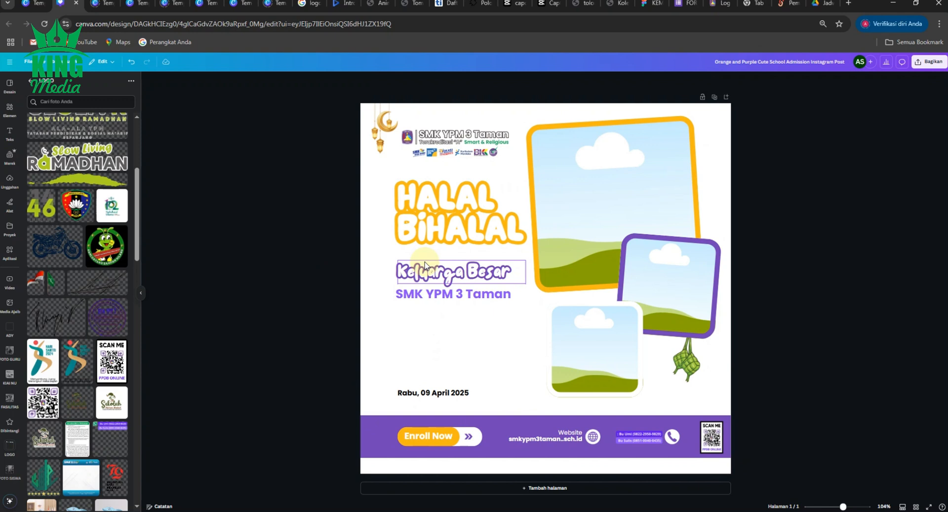
Step: Duplicate the date text and place the copy below the SMK YPM 3 Taman heading
{"action": "left_click", "coordinate": [439, 397]}
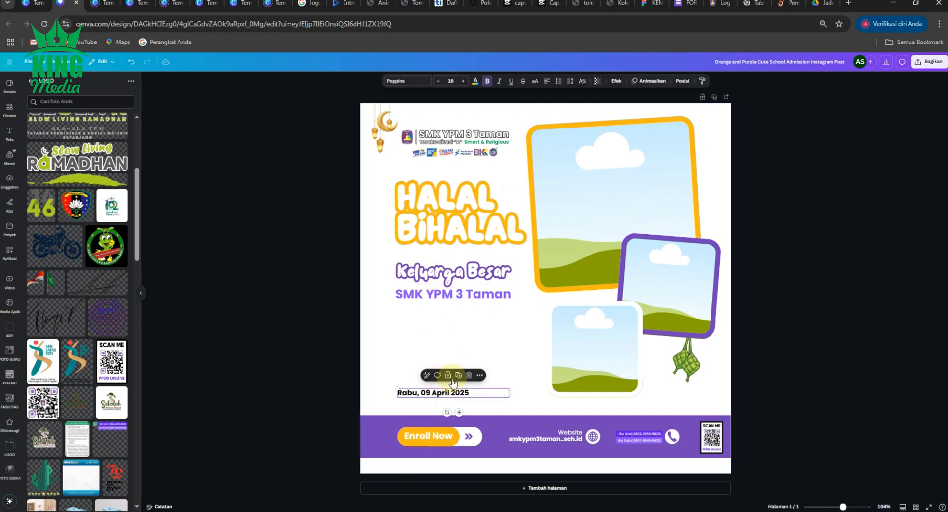
{"action": "key", "text": "ctrl+d"}
{"action": "left_click_drag", "start_coordinate": [461, 401], "coordinate": [456, 328]}
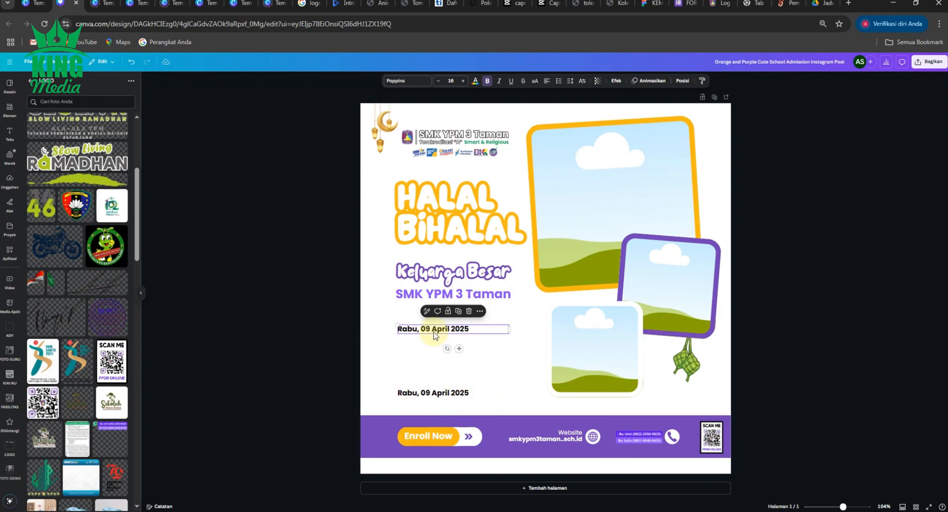
Step: Replace the copied date text with a bulleted list reading Perkantoran, Akuntansi and DKV
{"action": "double_click", "coordinate": [435, 329]}
{"action": "key", "text": "BackSpace"}
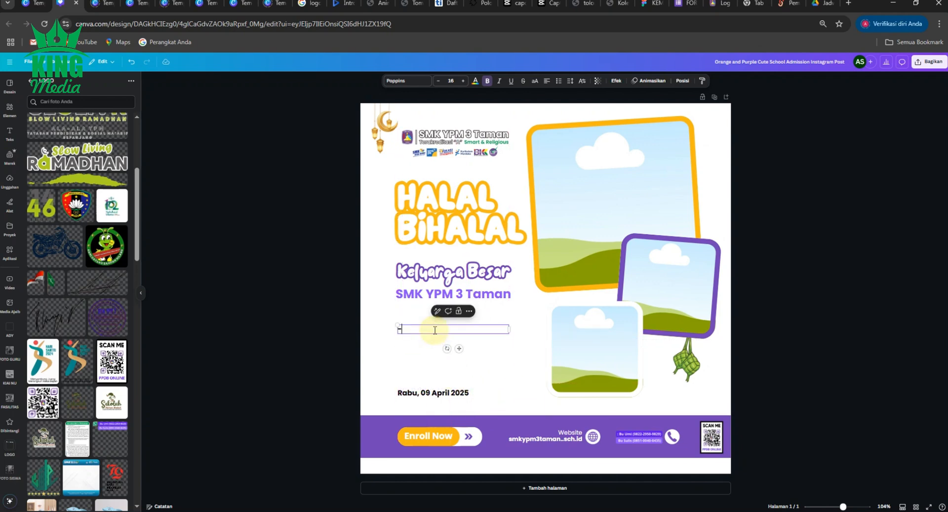
{"action": "key", "text": "ctrl+shift+8"}
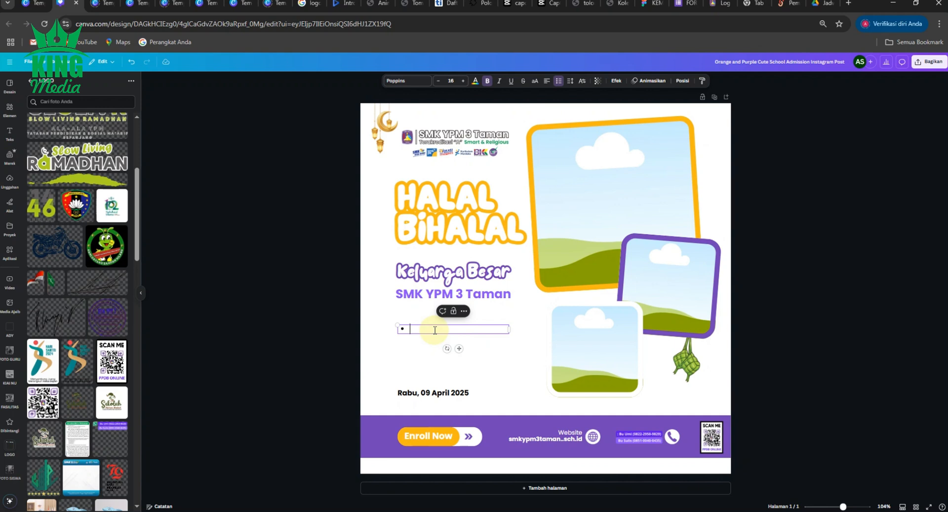
{"action": "type", "text": "Perkantor"}
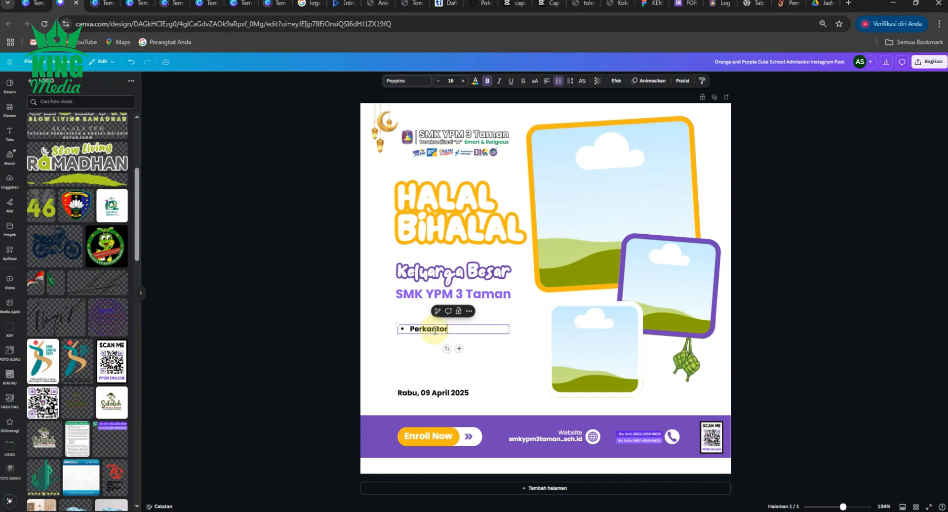
{"action": "type", "text": "an"}
{"action": "key", "text": "Return"}
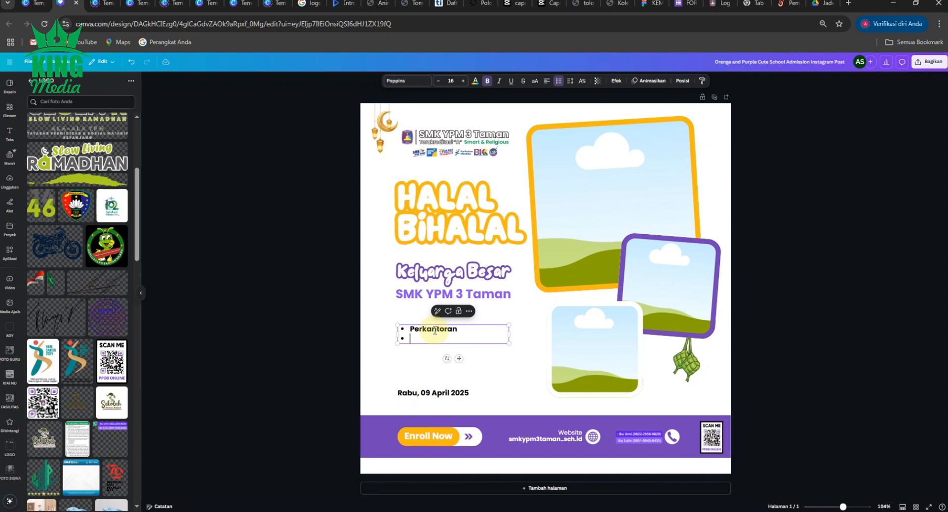
{"action": "type", "text": "Akuntansi"}
{"action": "key", "text": "Return"}
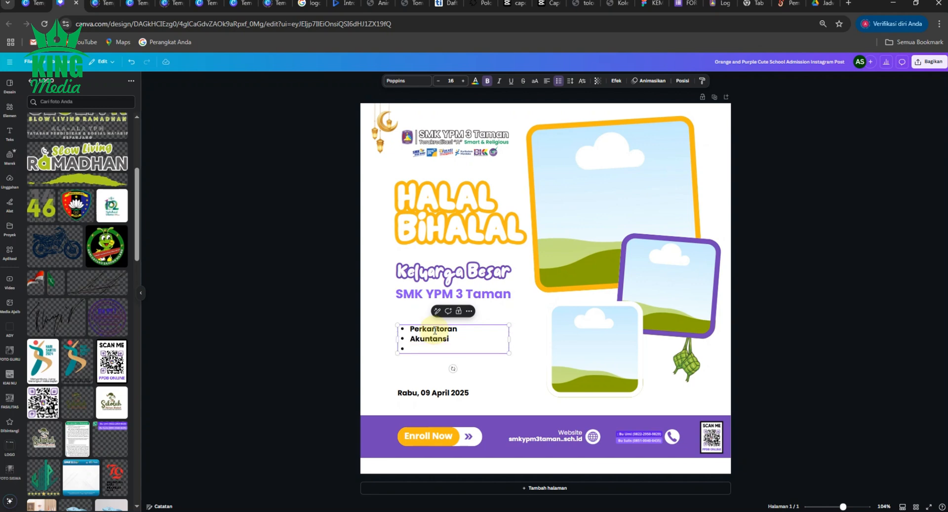
{"action": "type", "text": "DKV"}
{"action": "left_click", "coordinate": [306, 345]}
Step: Recolour the date above the purple footer in light purple
{"action": "left_click", "coordinate": [428, 392]}
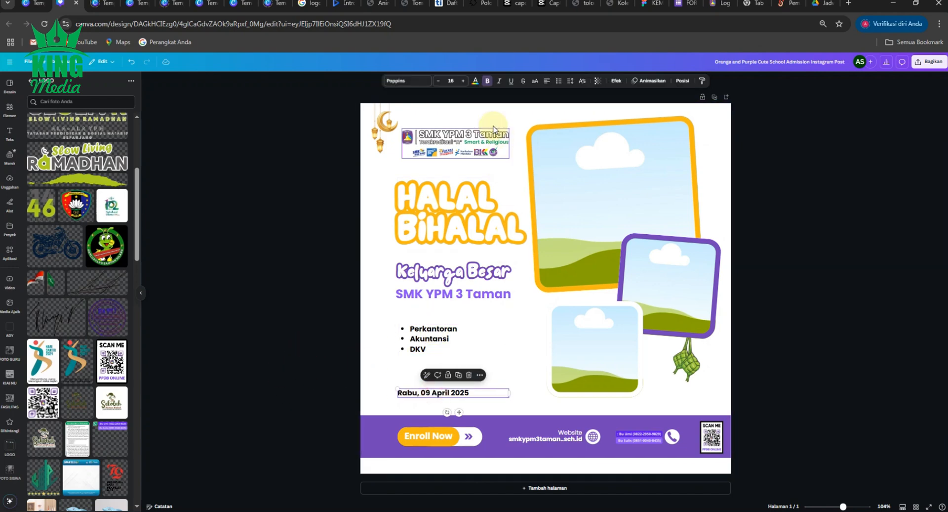
{"action": "left_click", "coordinate": [475, 81]}
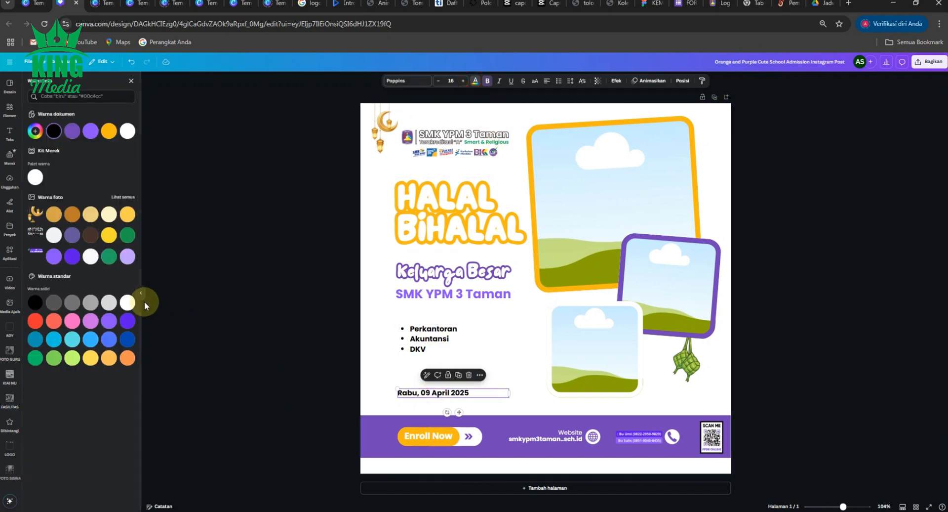
{"action": "left_click", "coordinate": [109, 321]}
{"action": "left_click", "coordinate": [292, 267]}
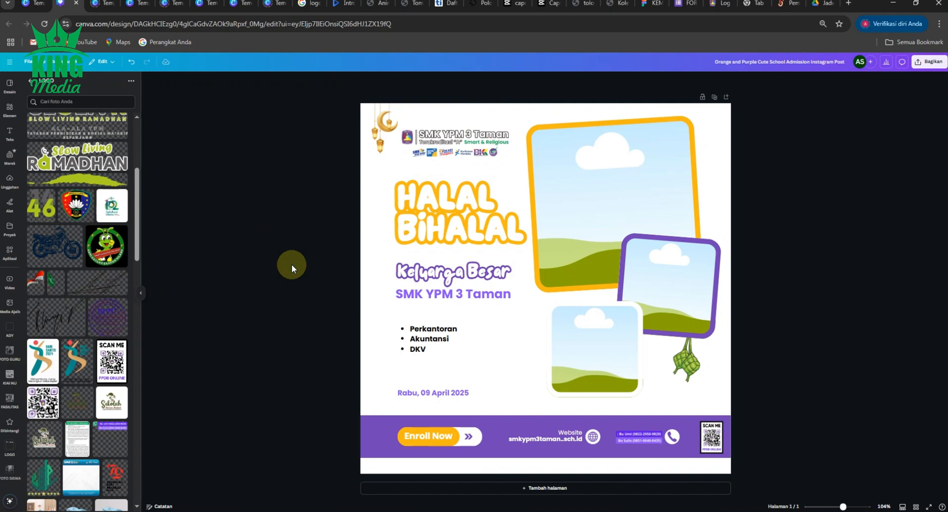
Step: Enlarge the contact-numbers image slightly so it fills more of the gap between the globe and phone icons
{"action": "scroll", "coordinate": [686, 445], "scroll_direction": "up", "scroll_amount": 5}
{"action": "left_click", "coordinate": [695, 422]}
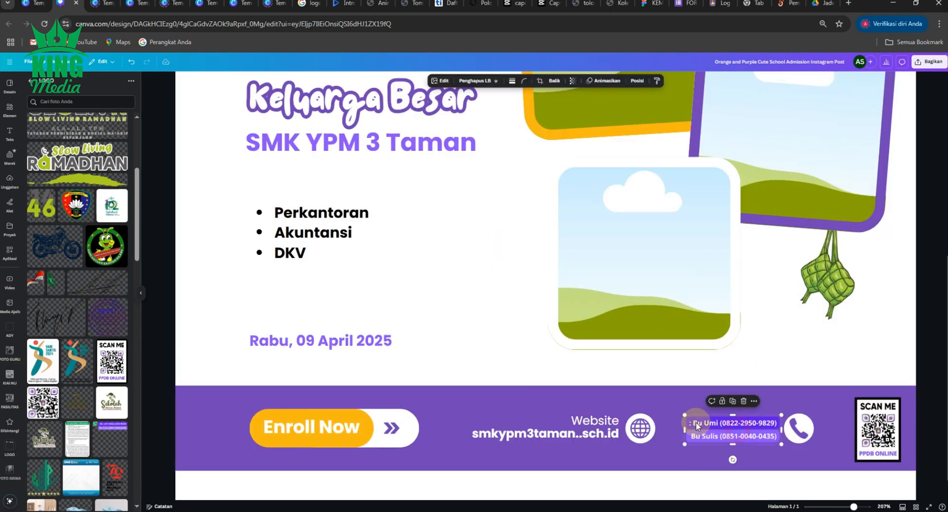
{"action": "left_click_drag", "start_coordinate": [686, 415], "coordinate": [673, 410]}
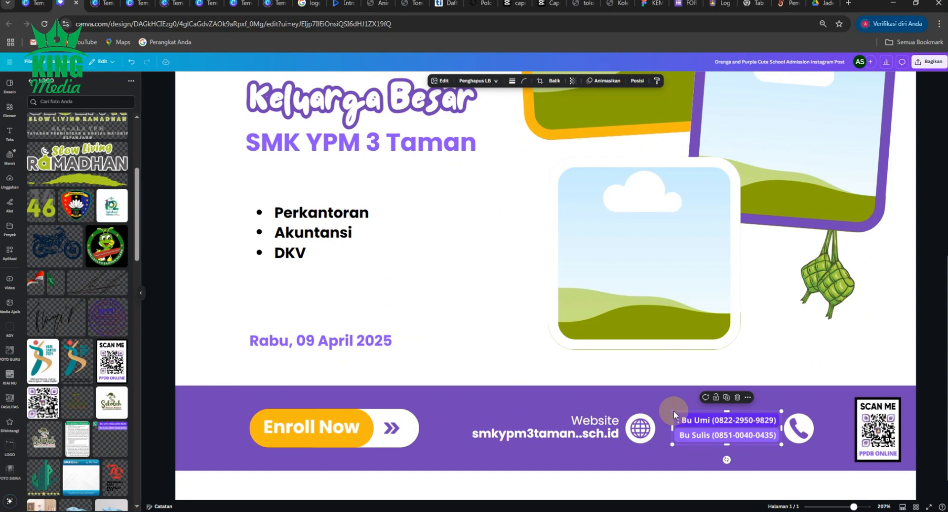
{"action": "key", "text": "ctrl+z"}
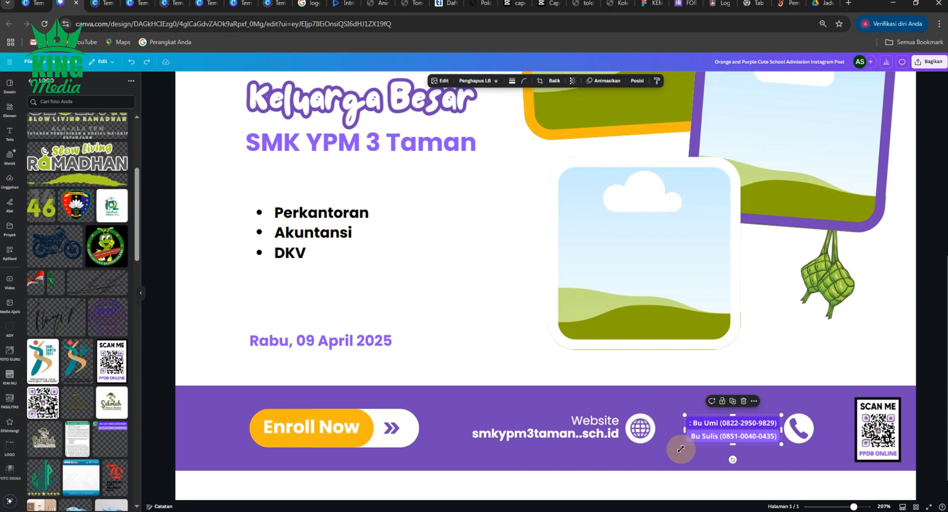
{"action": "left_click_drag", "start_coordinate": [685, 446], "coordinate": [678, 449]}
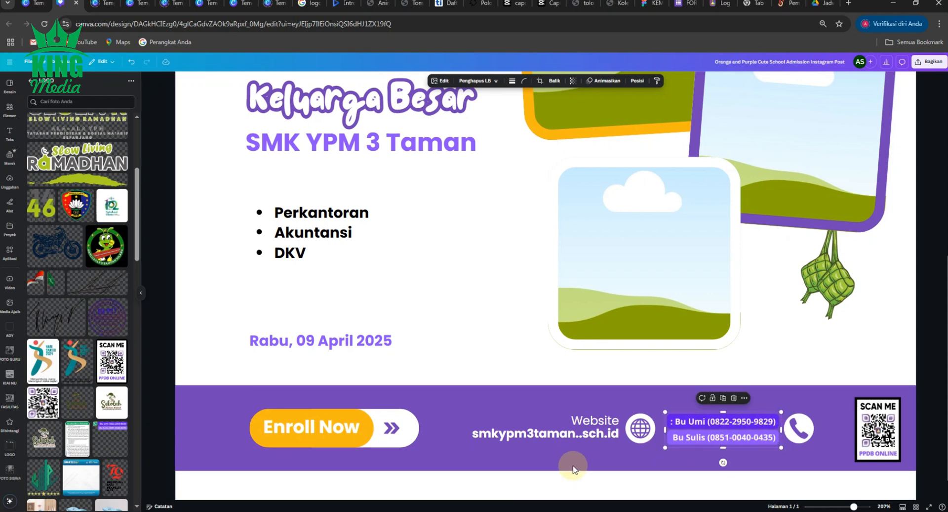
{"action": "scroll", "coordinate": [568, 467], "scroll_direction": "down", "scroll_amount": 3}
{"action": "scroll", "coordinate": [568, 466], "scroll_direction": "down", "scroll_amount": 2}
{"action": "left_click", "coordinate": [563, 496]}
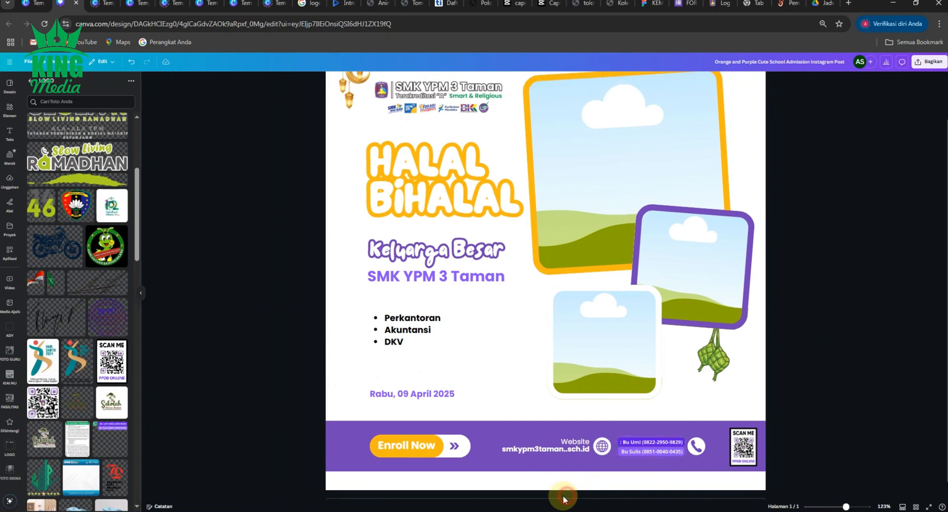
Step: Shift the website text and globe icon together slightly to the left, away from the enlarged contact image
{"action": "left_click", "coordinate": [601, 447]}
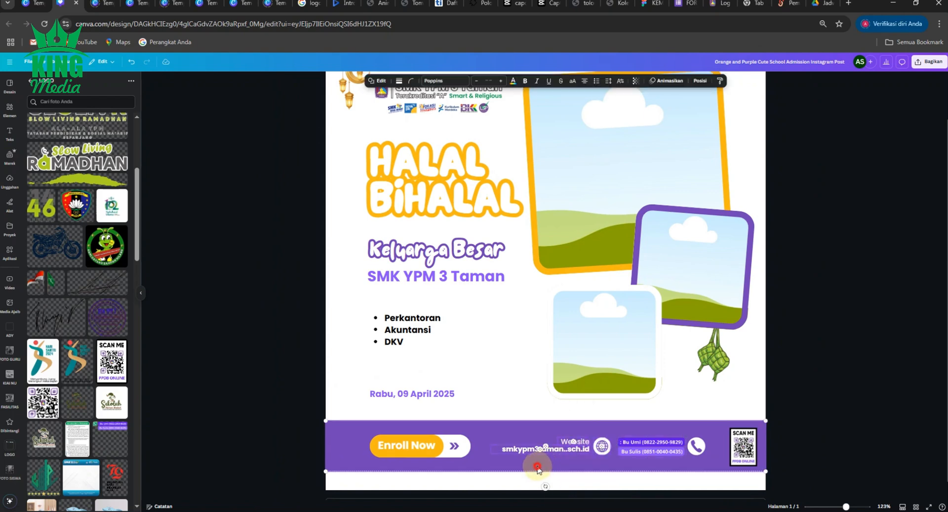
{"action": "left_click_drag", "start_coordinate": [601, 447], "coordinate": [595, 445]}
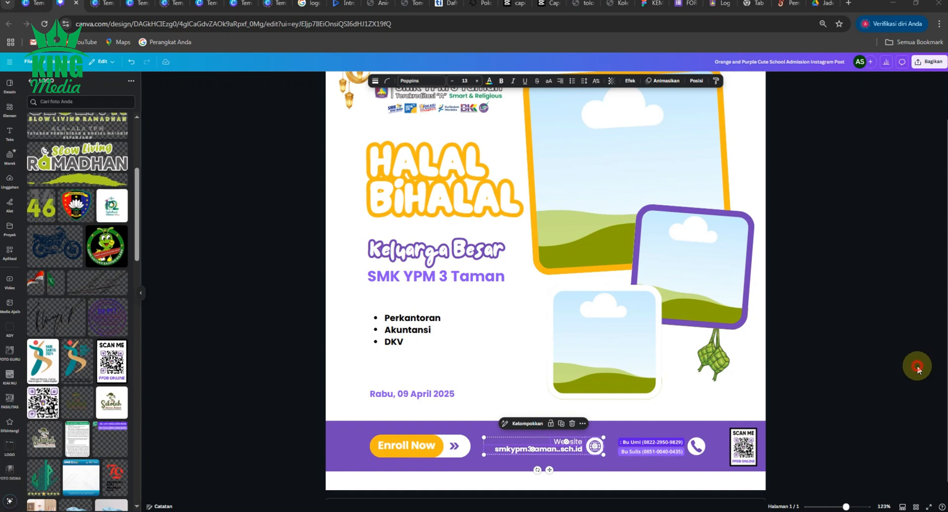
{"action": "left_click", "coordinate": [855, 366]}
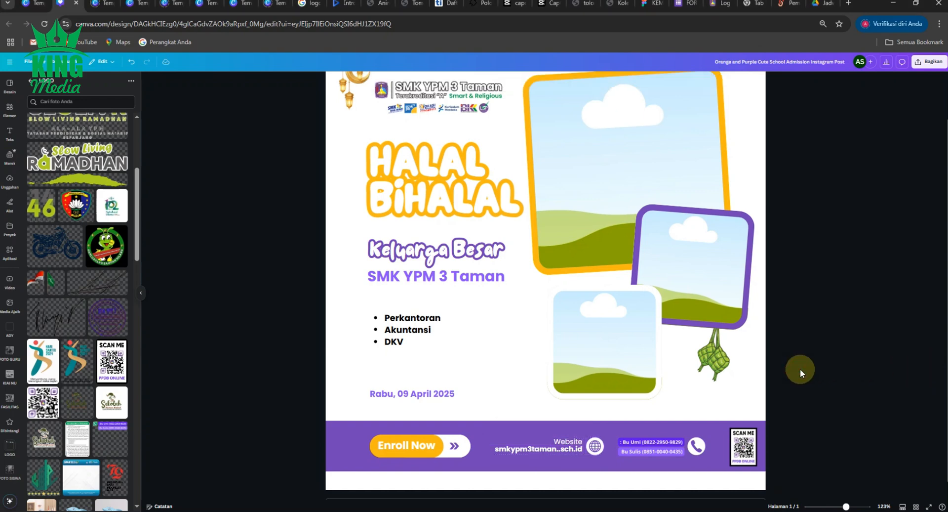
{"action": "scroll", "coordinate": [800, 368], "scroll_direction": "down", "scroll_amount": 3}
{"action": "scroll", "coordinate": [809, 348], "scroll_direction": "up", "scroll_amount": 2}
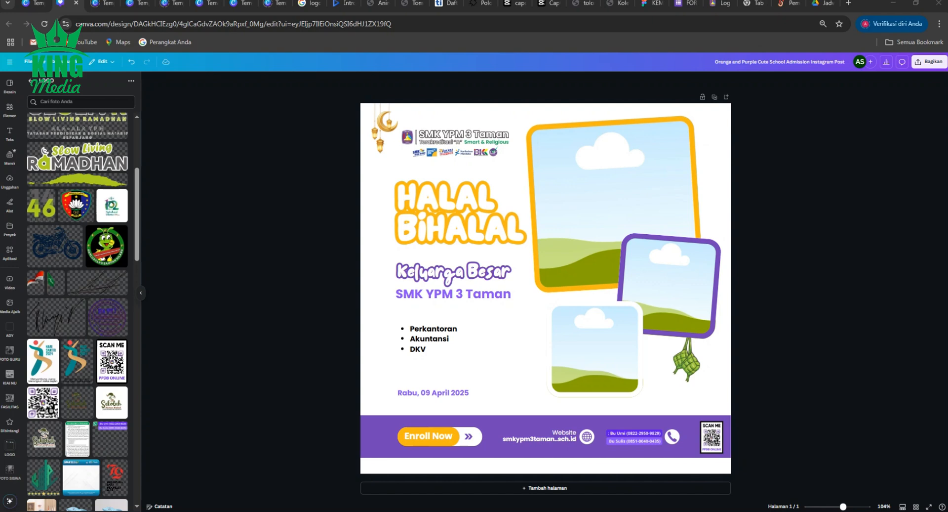
Step: Import three event photos onto the page and place one in each of the orange, purple and white frames
{"action": "left_click_drag", "start_coordinate": [246, 237], "coordinate": [721, 212]}
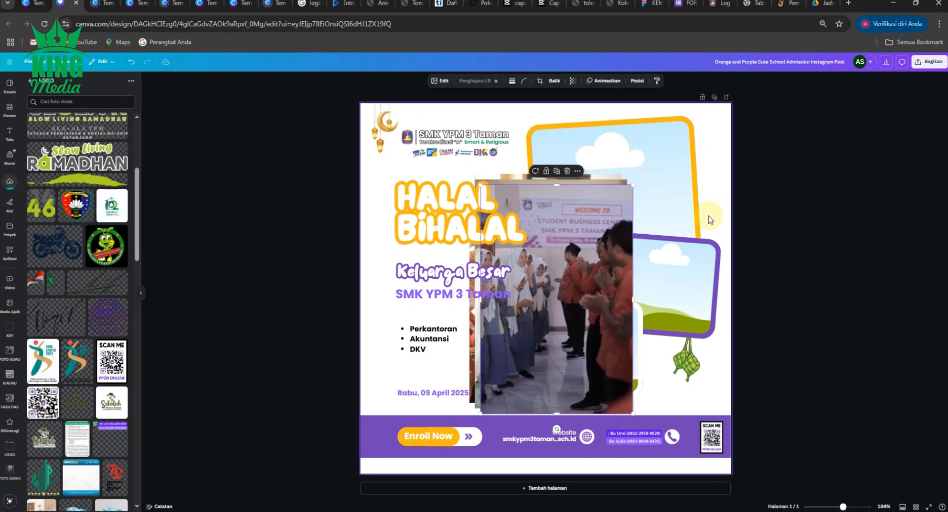
{"action": "left_click_drag", "start_coordinate": [556, 295], "coordinate": [610, 168]}
{"action": "left_click_drag", "start_coordinate": [572, 274], "coordinate": [668, 282]}
{"action": "left_click_drag", "start_coordinate": [581, 308], "coordinate": [602, 358]}
Step: Adjust the crop of the photos inside the white and purple frames
{"action": "double_click", "coordinate": [583, 357]}
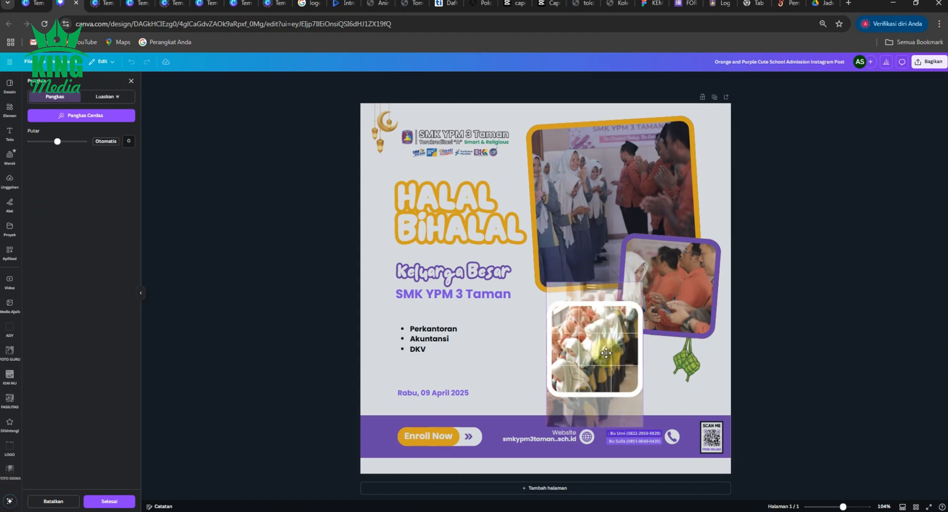
{"action": "left_click", "coordinate": [835, 339]}
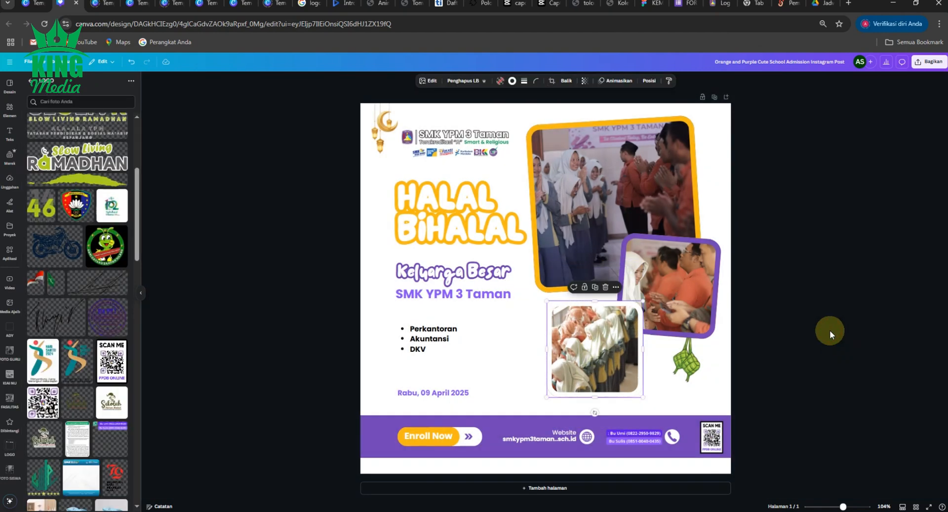
{"action": "left_click", "coordinate": [671, 279]}
{"action": "double_click", "coordinate": [671, 280]}
{"action": "left_click", "coordinate": [818, 279]}
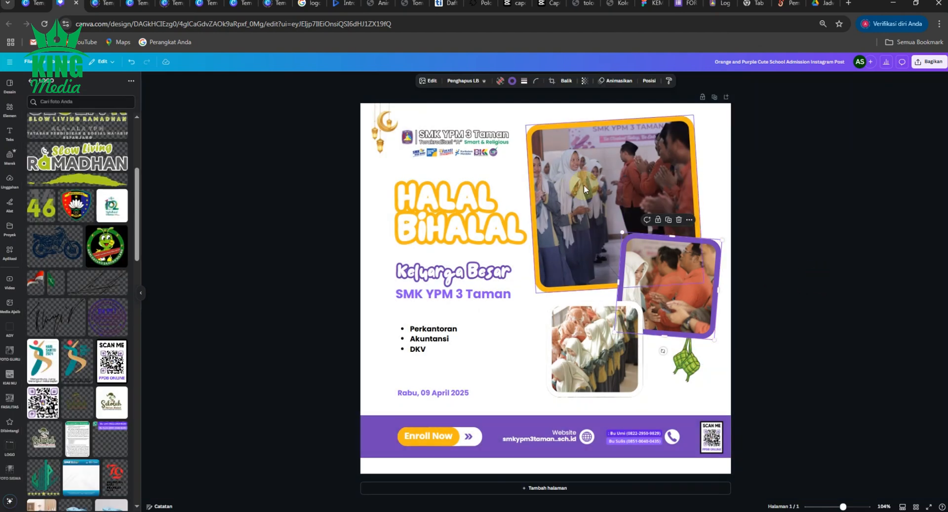
{"action": "left_click", "coordinate": [842, 186]}
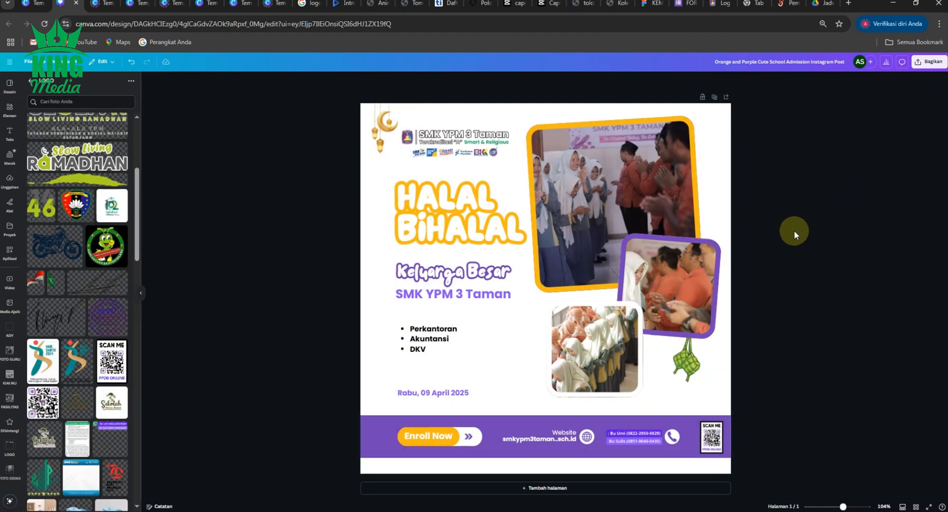
Step: Rename the design as HALAL BIHALAL
{"action": "left_click", "coordinate": [805, 59]}
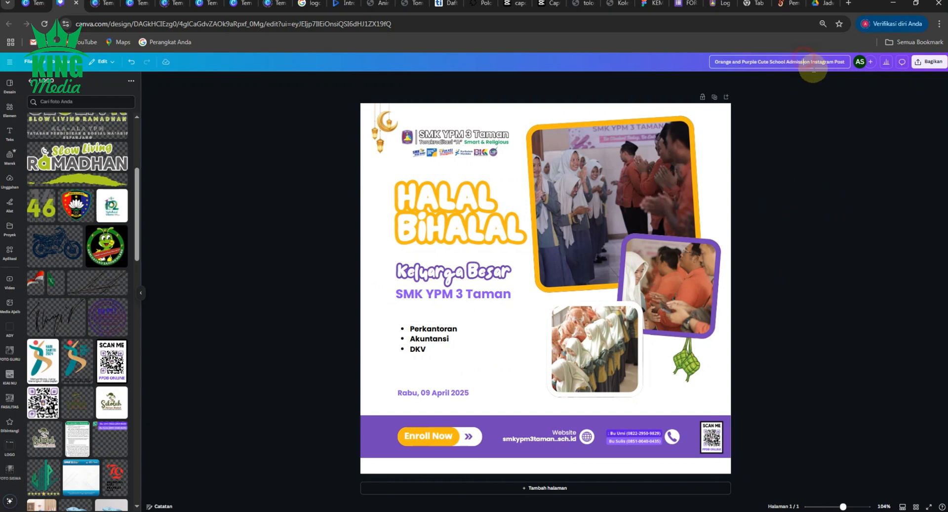
{"action": "key", "text": "ctrl+a"}
{"action": "type", "text": "H"}
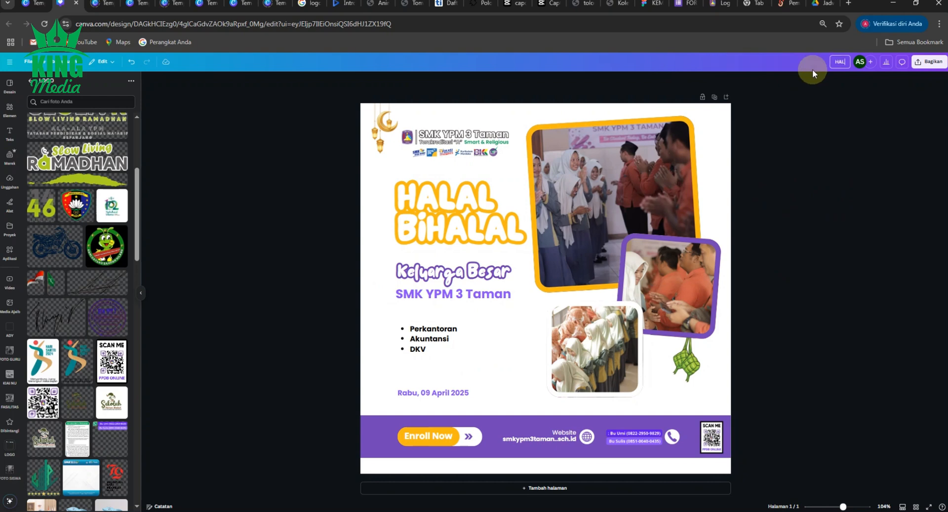
{"action": "type", "text": "ALAL BIHALAL"}
{"action": "key", "text": "Return"}
Step: Download the finished poster as a JPG file
{"action": "left_click", "coordinate": [929, 62]}
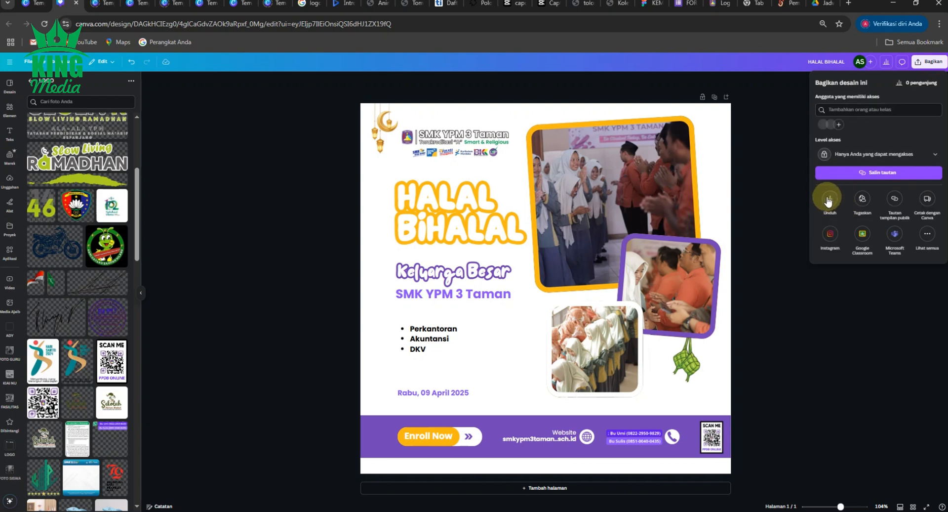
{"action": "left_click", "coordinate": [830, 200]}
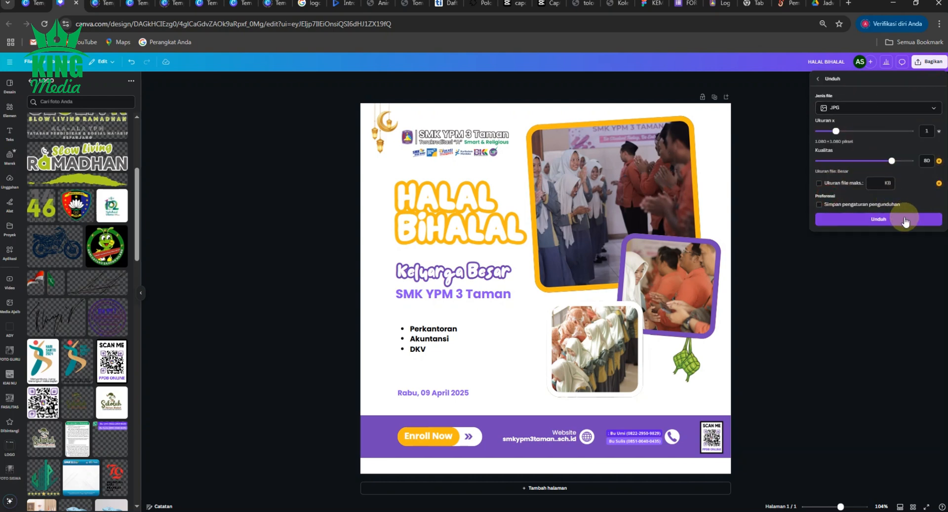
{"action": "left_click", "coordinate": [935, 110]}
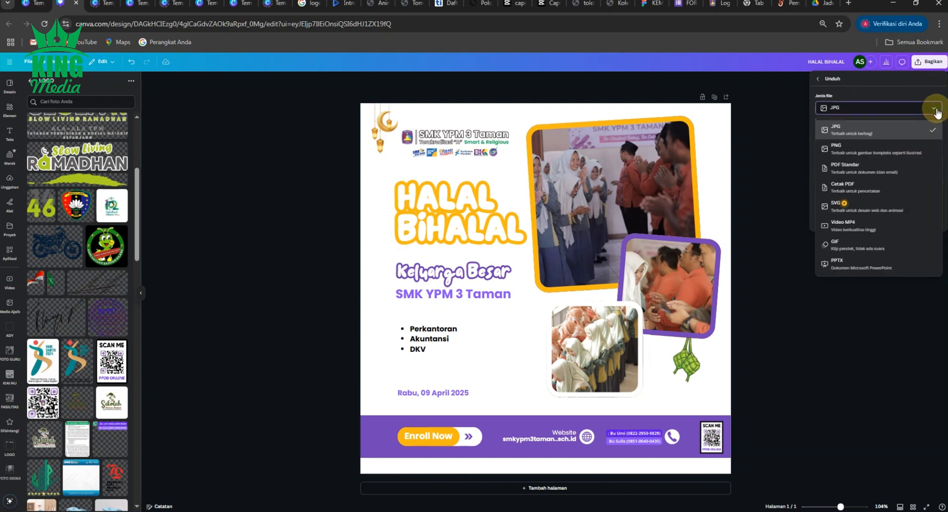
{"action": "left_click", "coordinate": [924, 130]}
{"action": "left_click", "coordinate": [879, 217]}
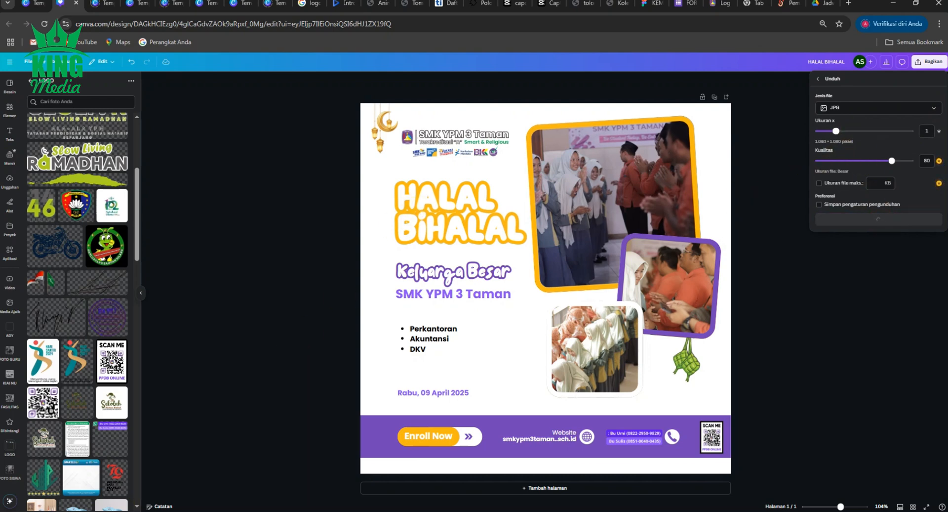
Step: Open the downloaded HALAL BIHALAL.jpg to check the exported poster, then close the image viewer
{"action": "mouse_move", "coordinate": [93, 511]}
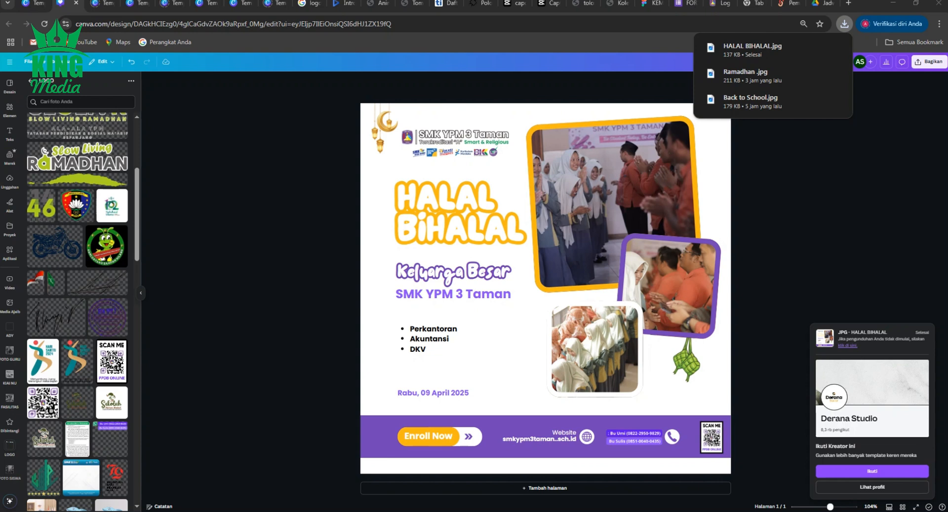
{"action": "left_click", "coordinate": [746, 49]}
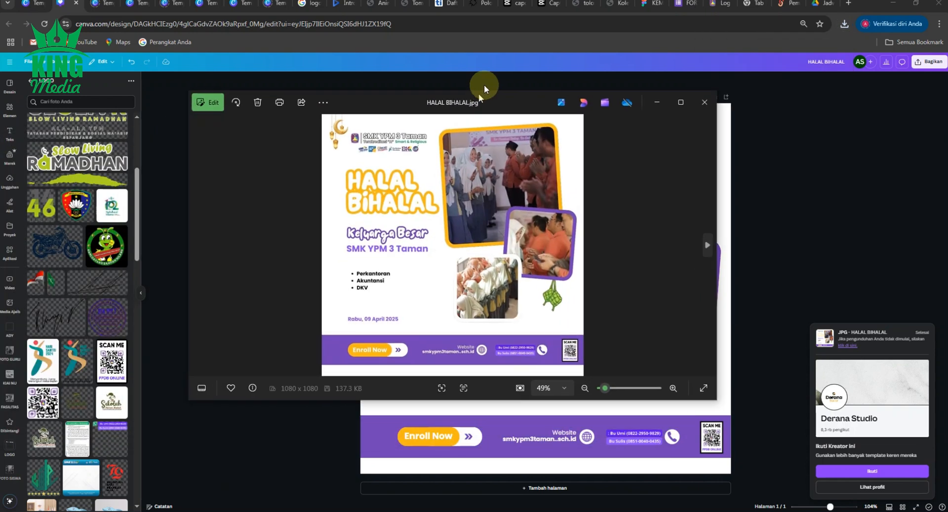
{"action": "left_click_drag", "start_coordinate": [520, 82], "coordinate": [569, 114]}
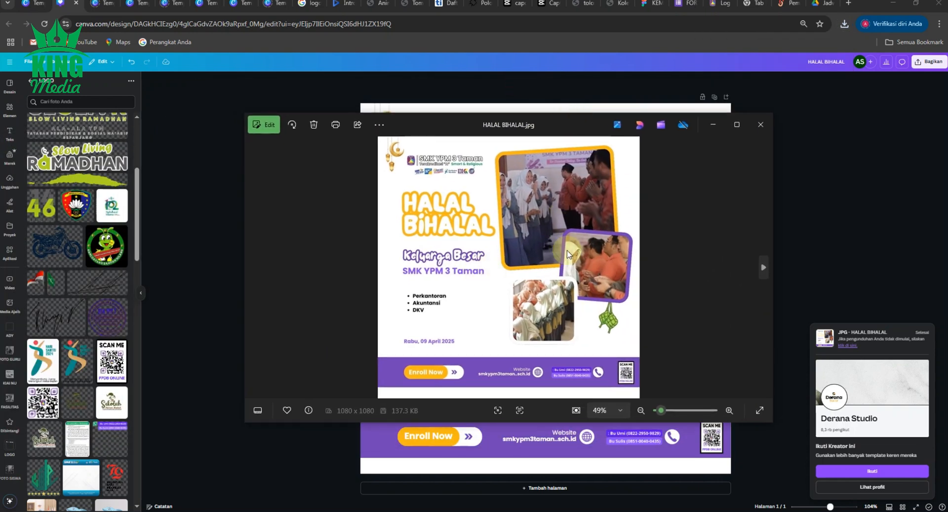
{"action": "left_click", "coordinate": [758, 126]}
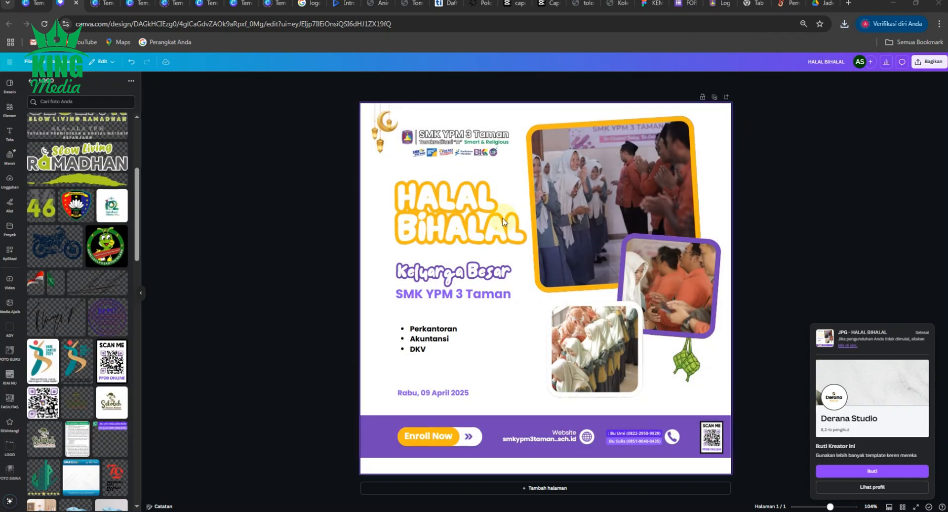